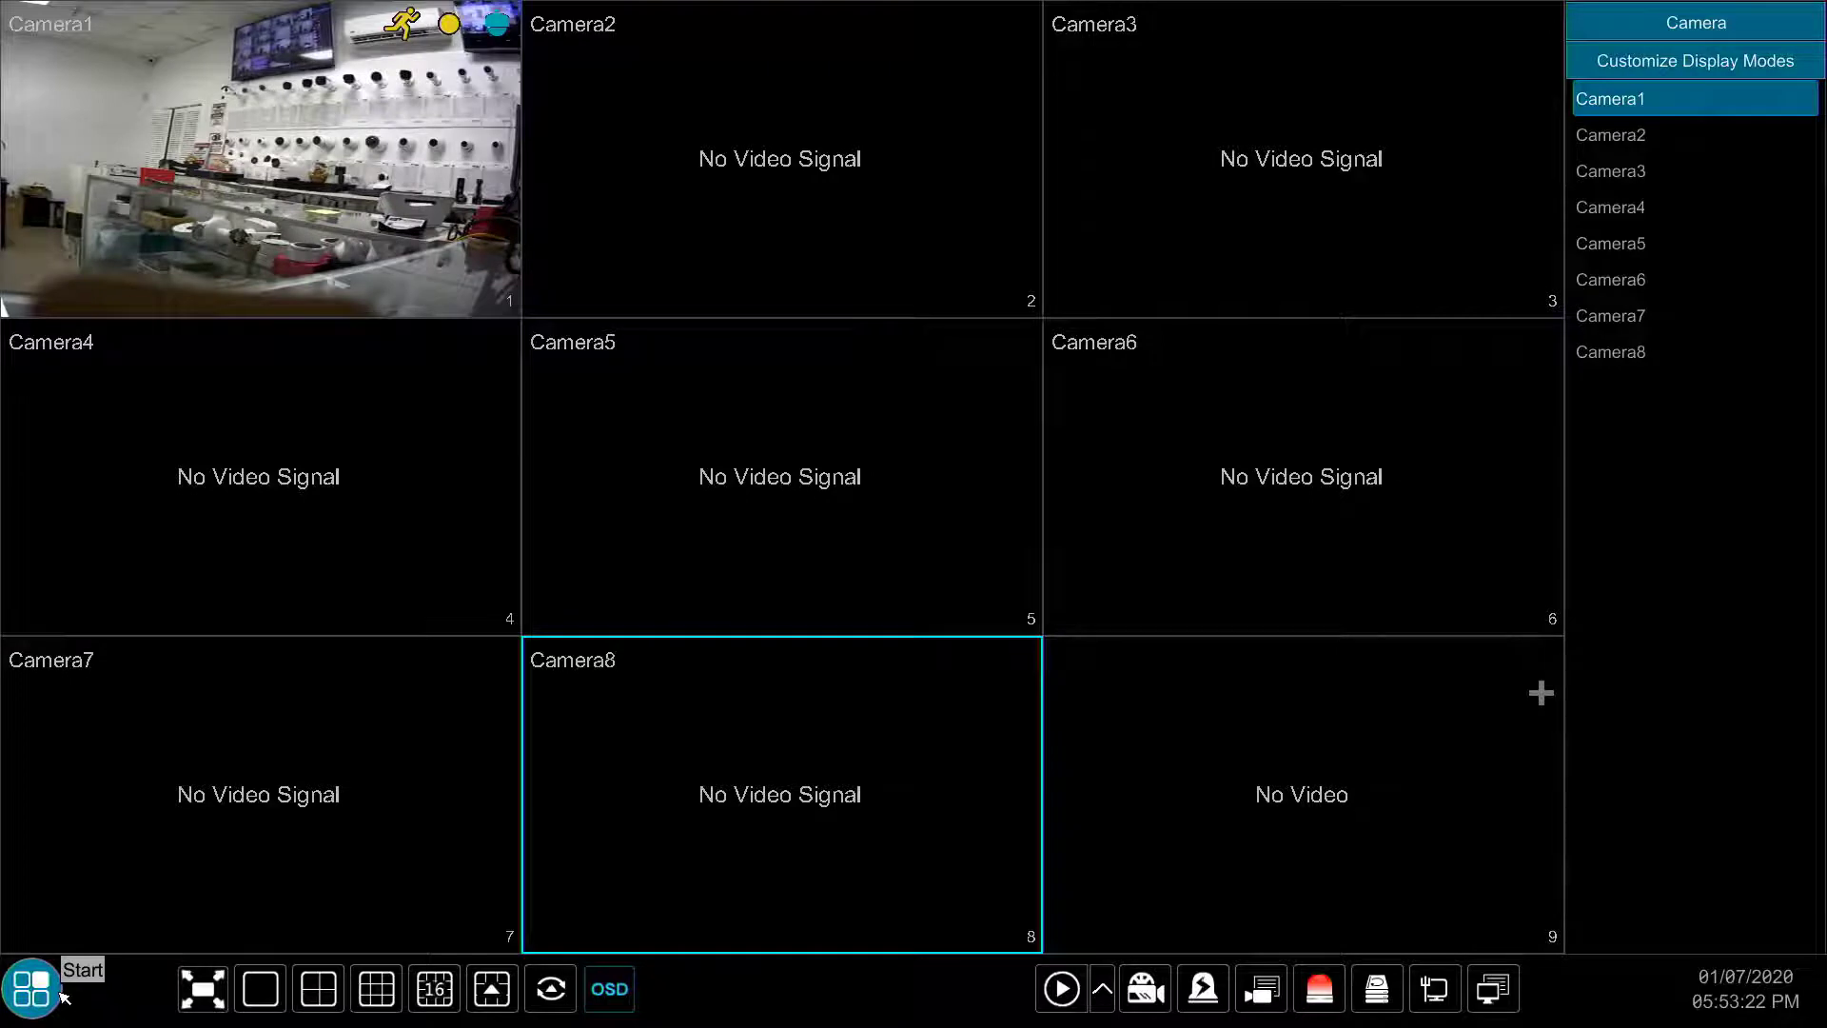
Open Settings from the Start menu and go to Edit Camera to list the eight cameras.
left_click(63, 995)
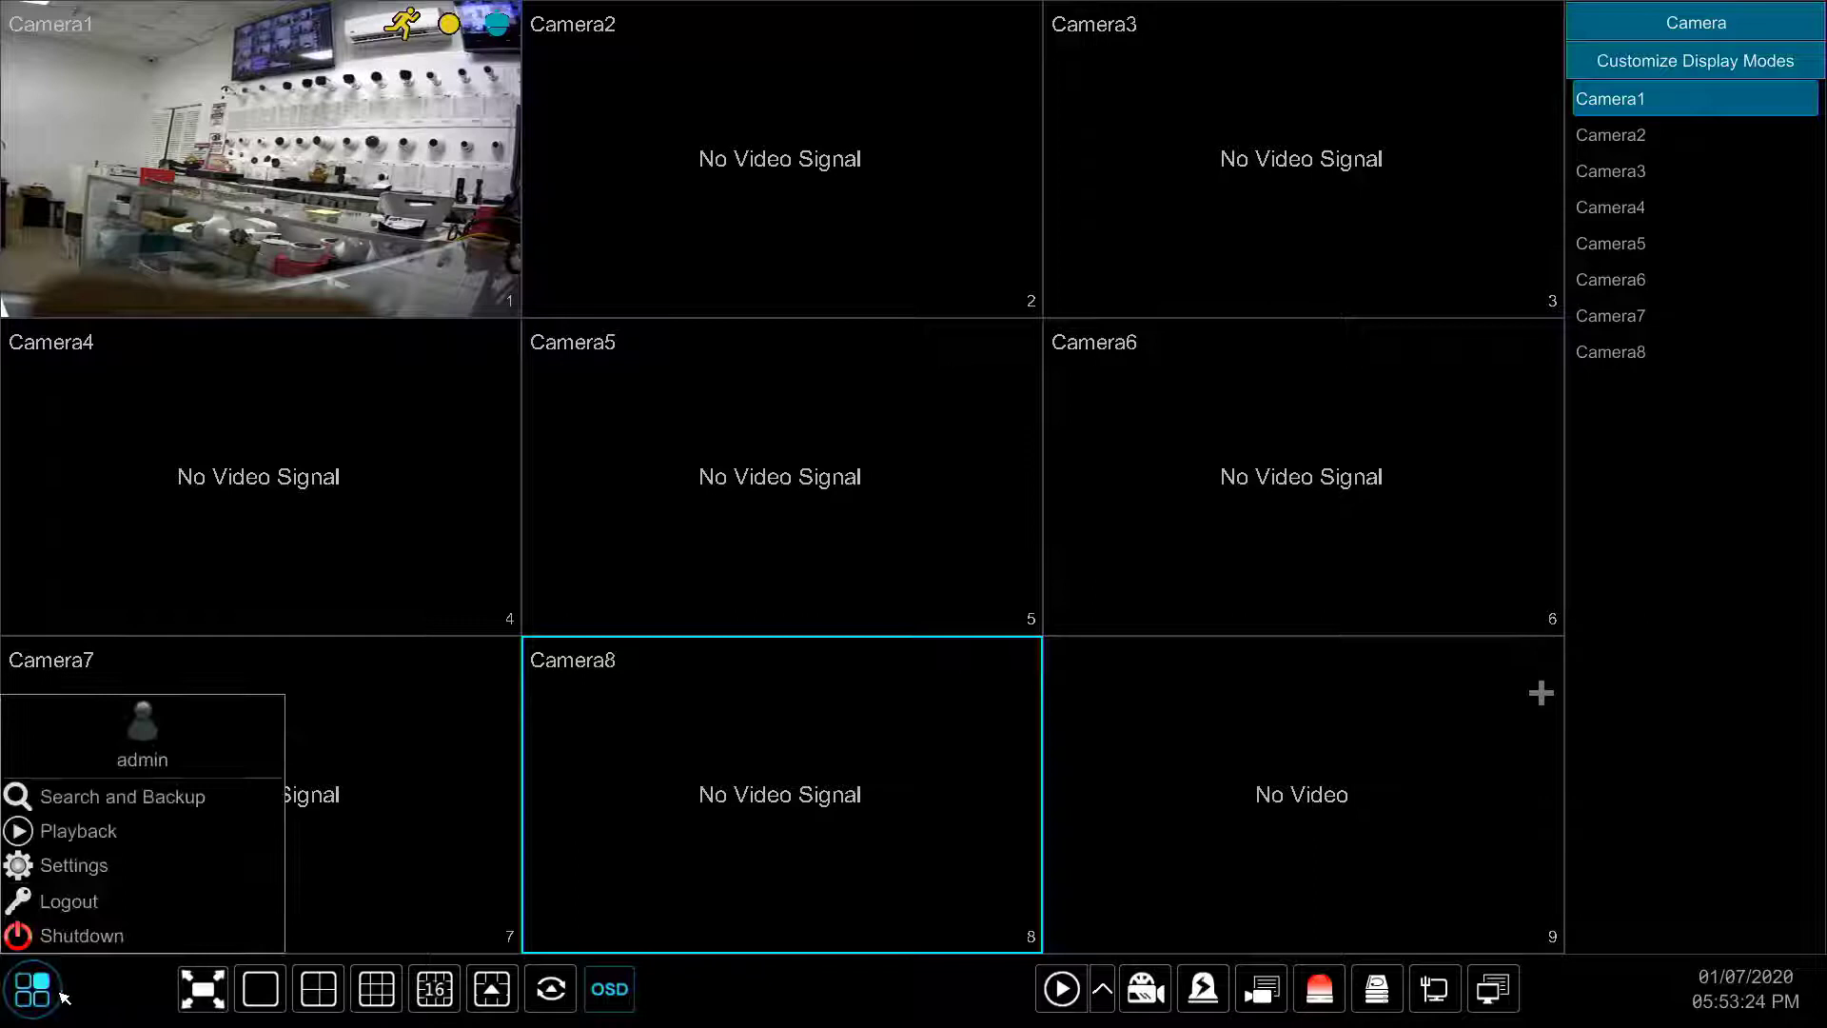
left_click(108, 866)
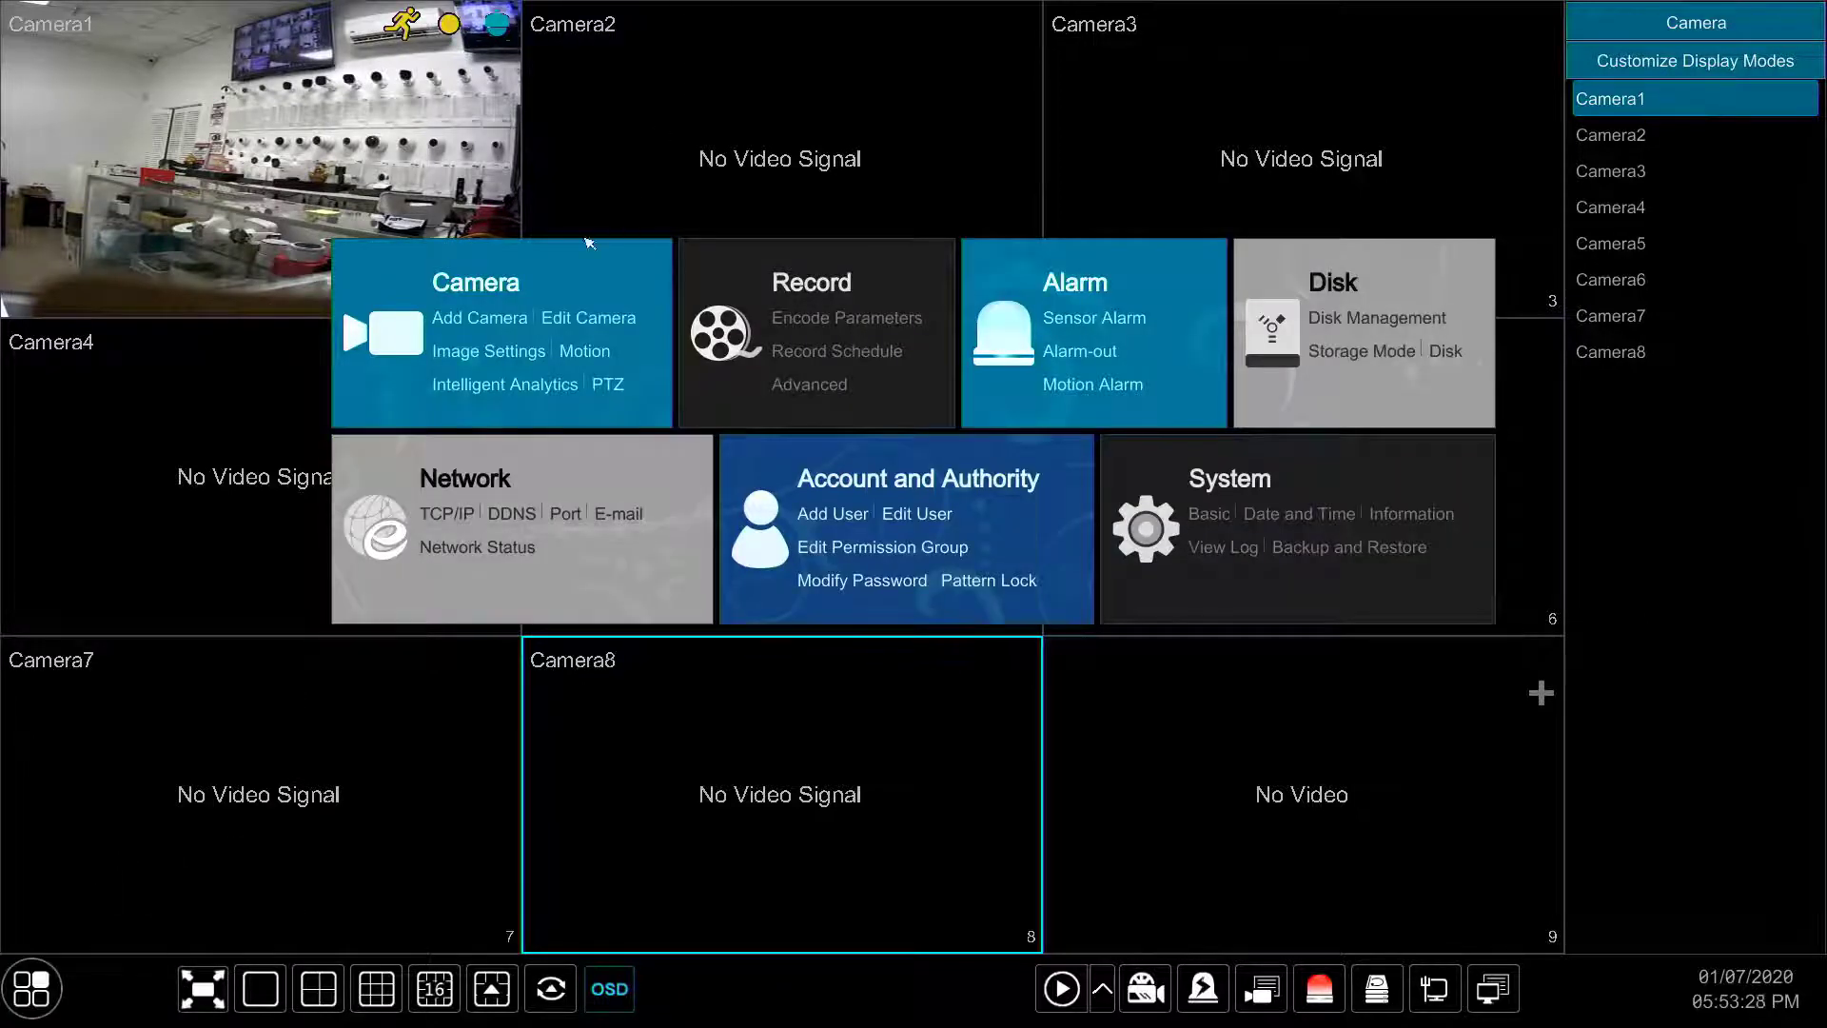
left_click(525, 293)
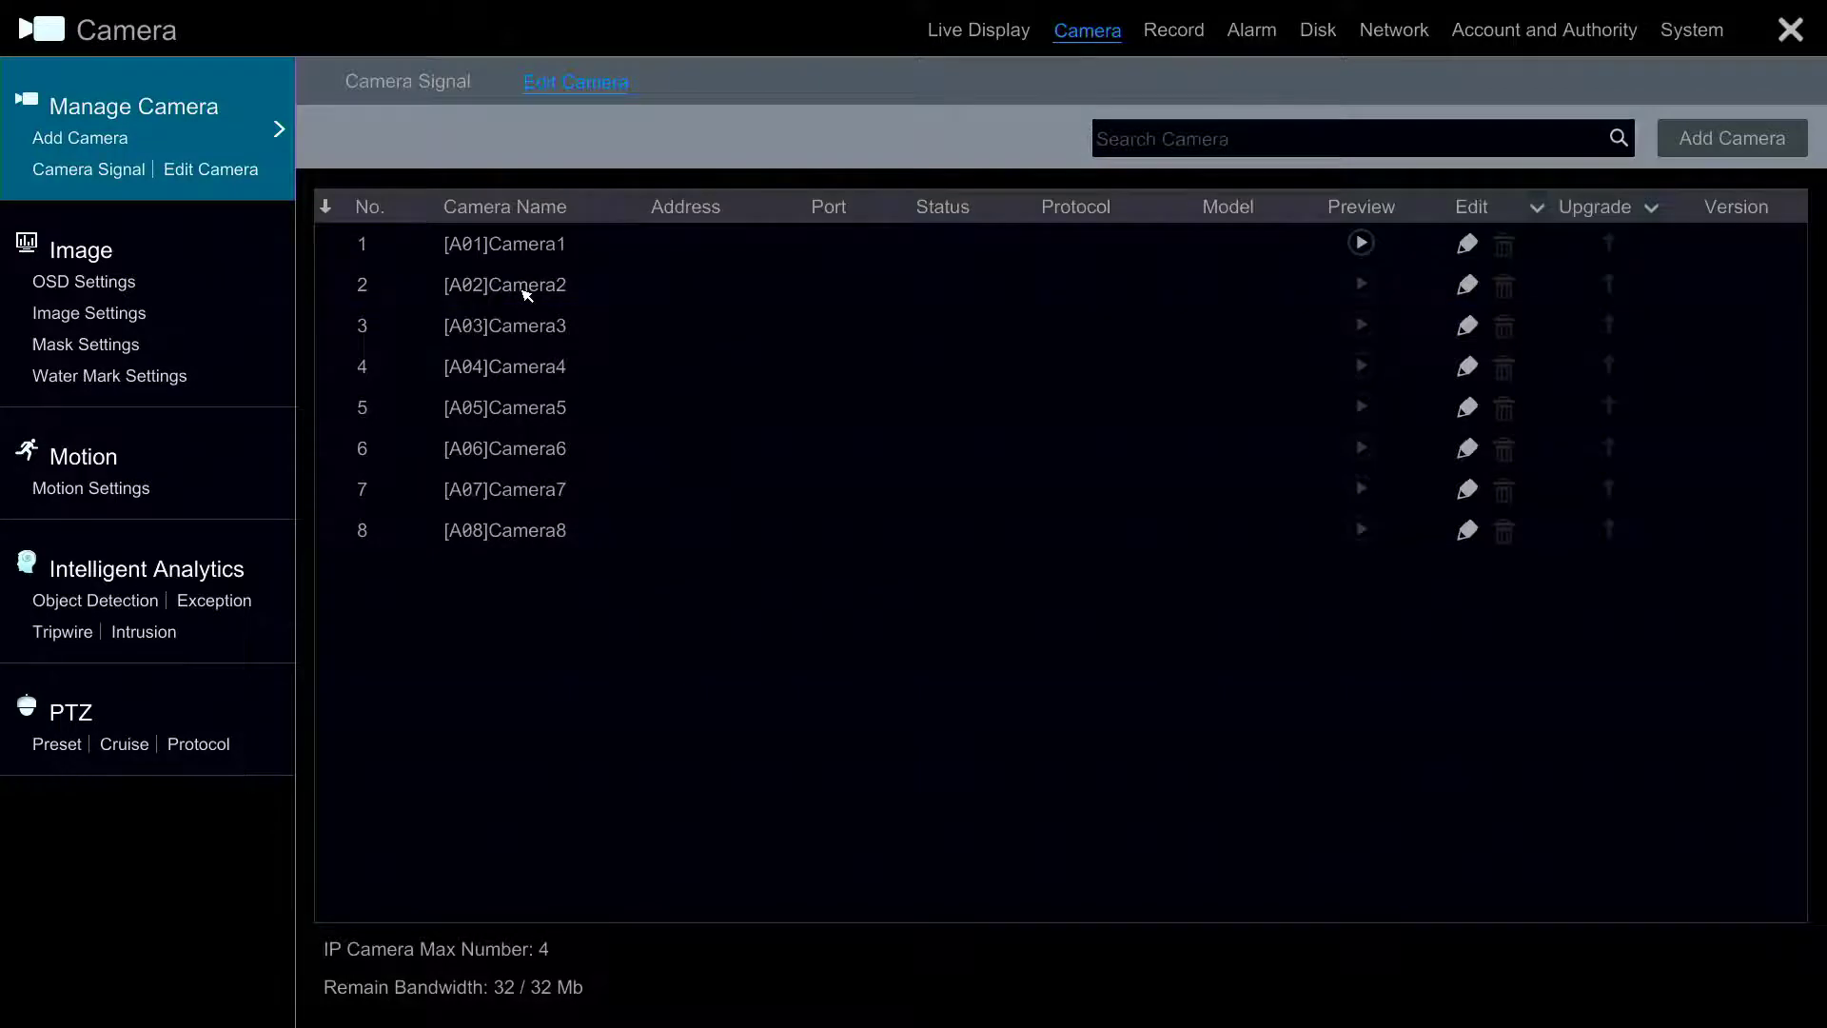
Change Camera1's OSD camera name to 'abc' using the on-screen keyboard.
left_click(82, 254)
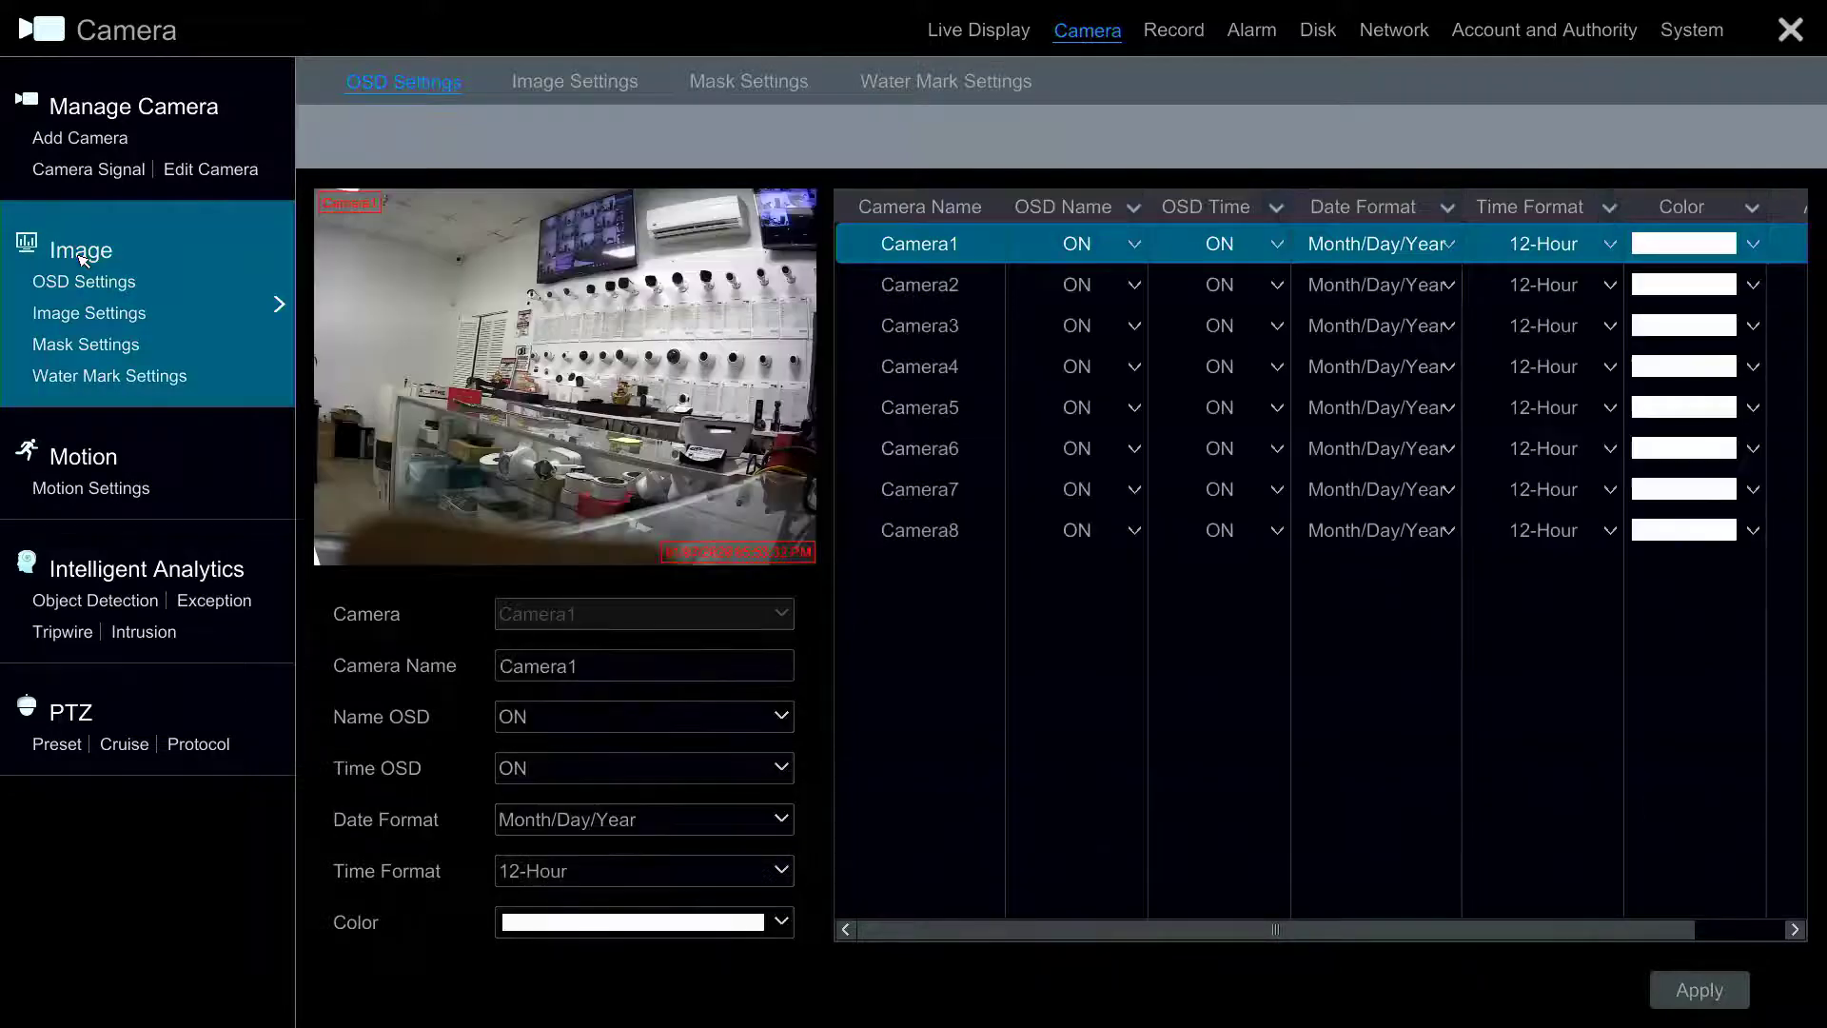
left_click(666, 668)
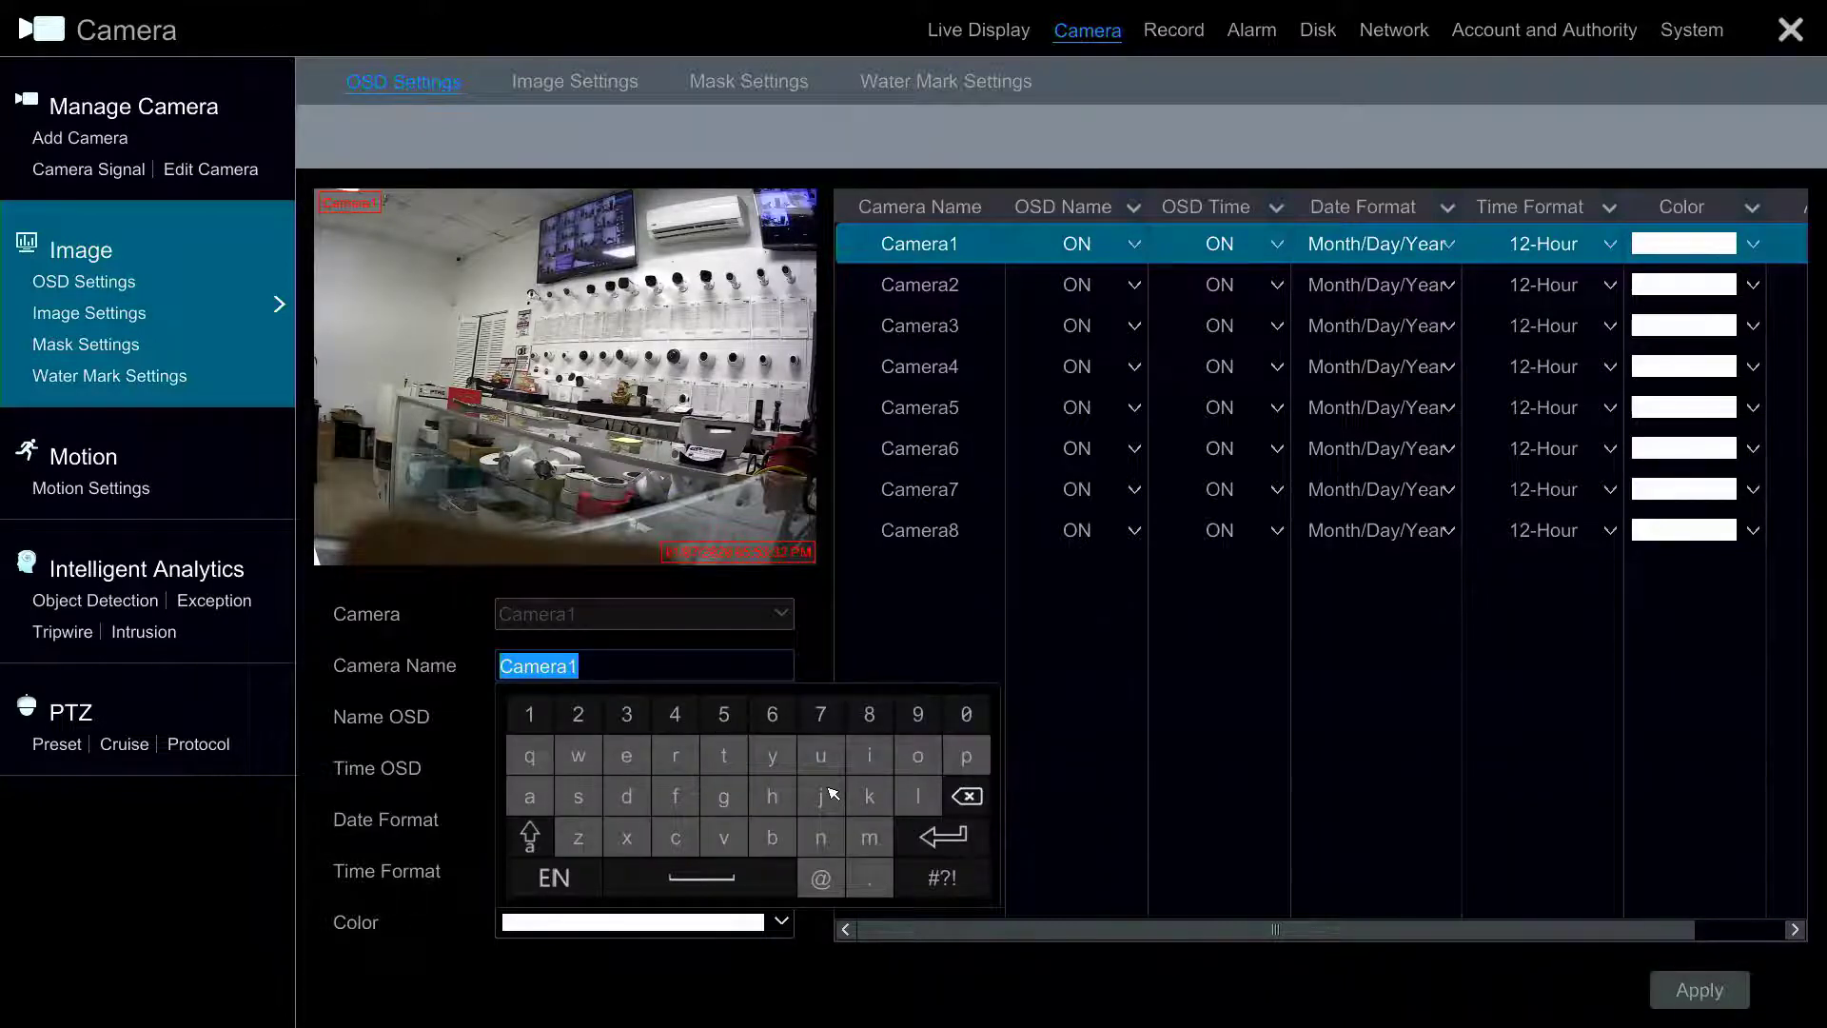
left_click(529, 797)
left_click(771, 839)
left_click(676, 838)
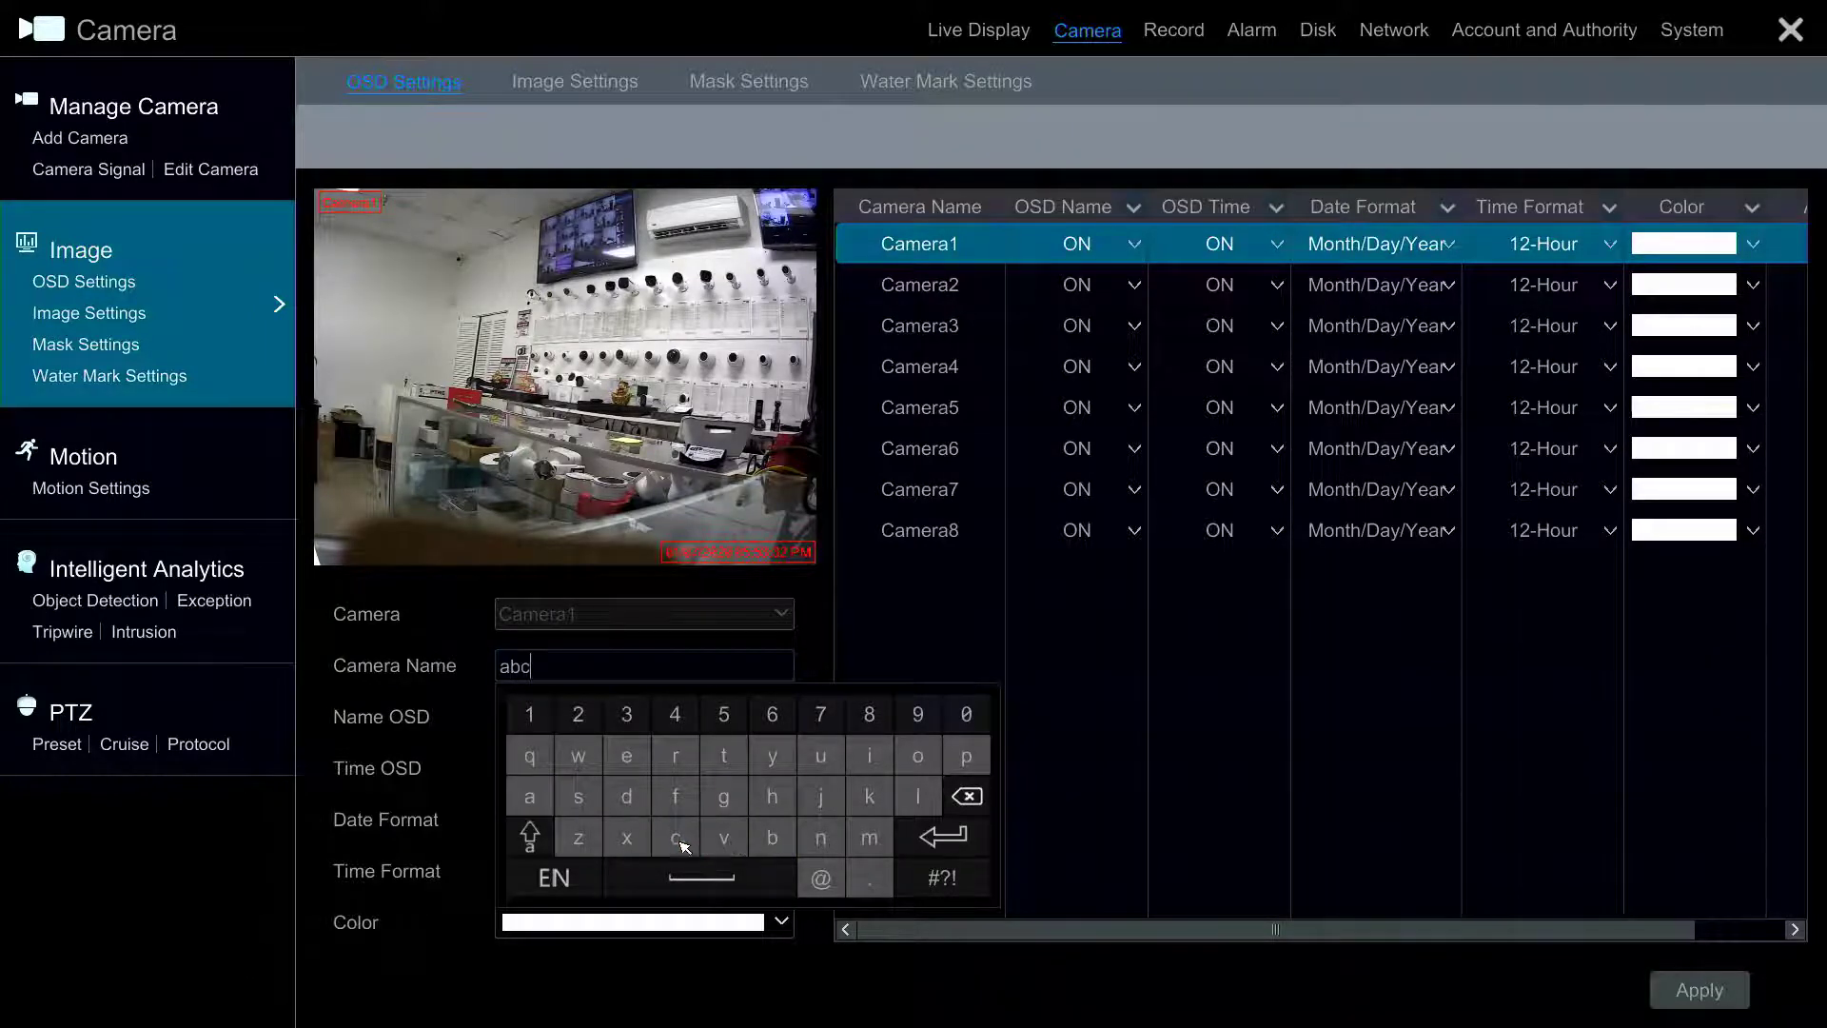
left_click(942, 837)
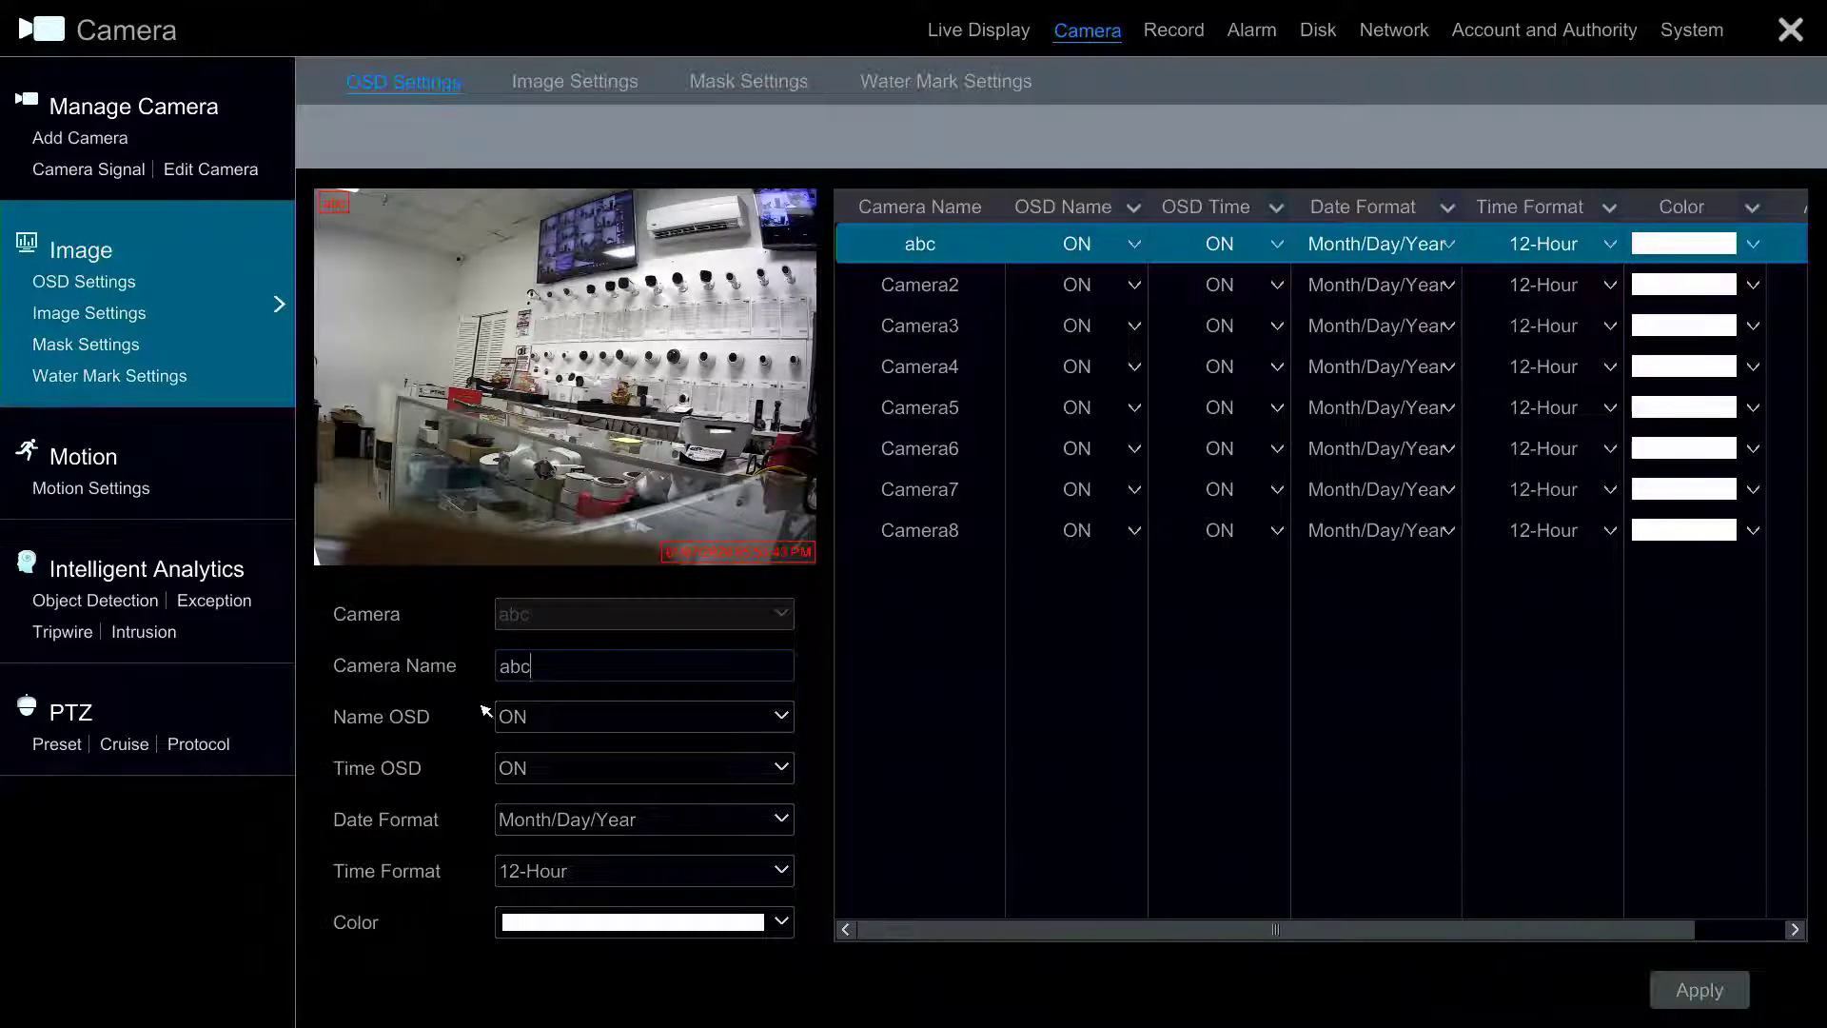
left_click(555, 714)
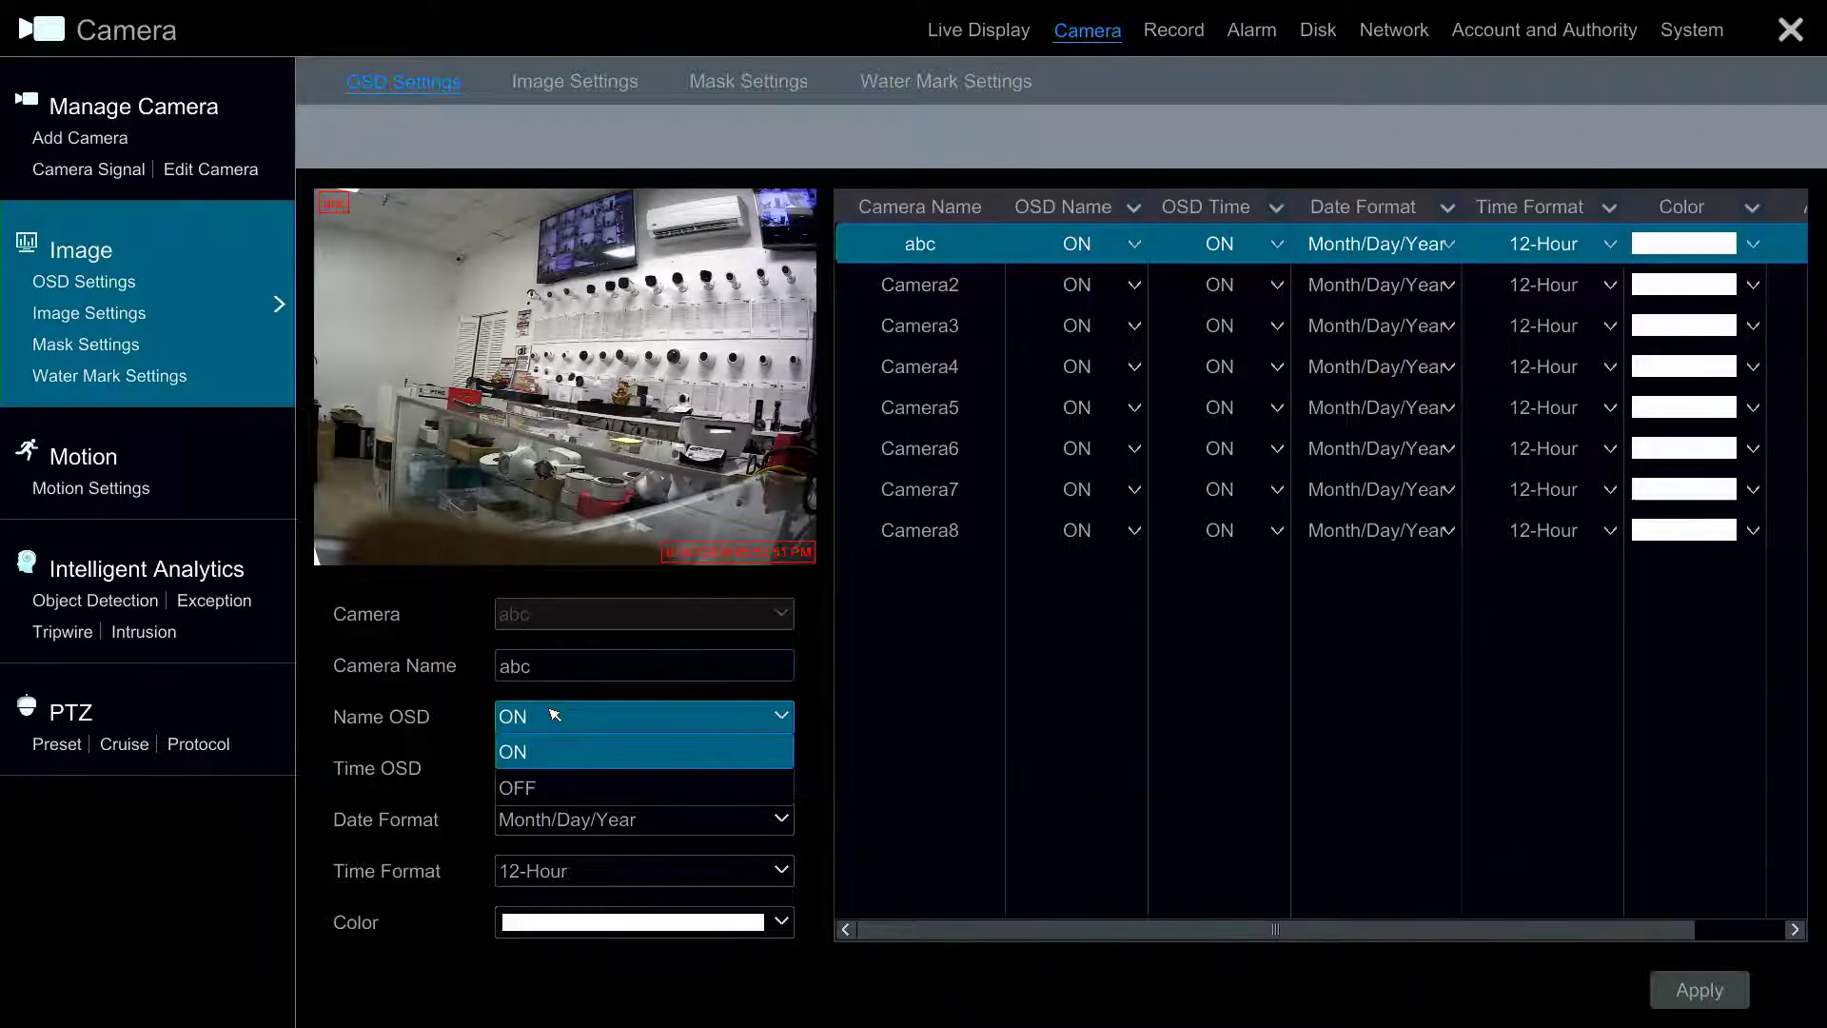
left_click(554, 713)
left_click(563, 769)
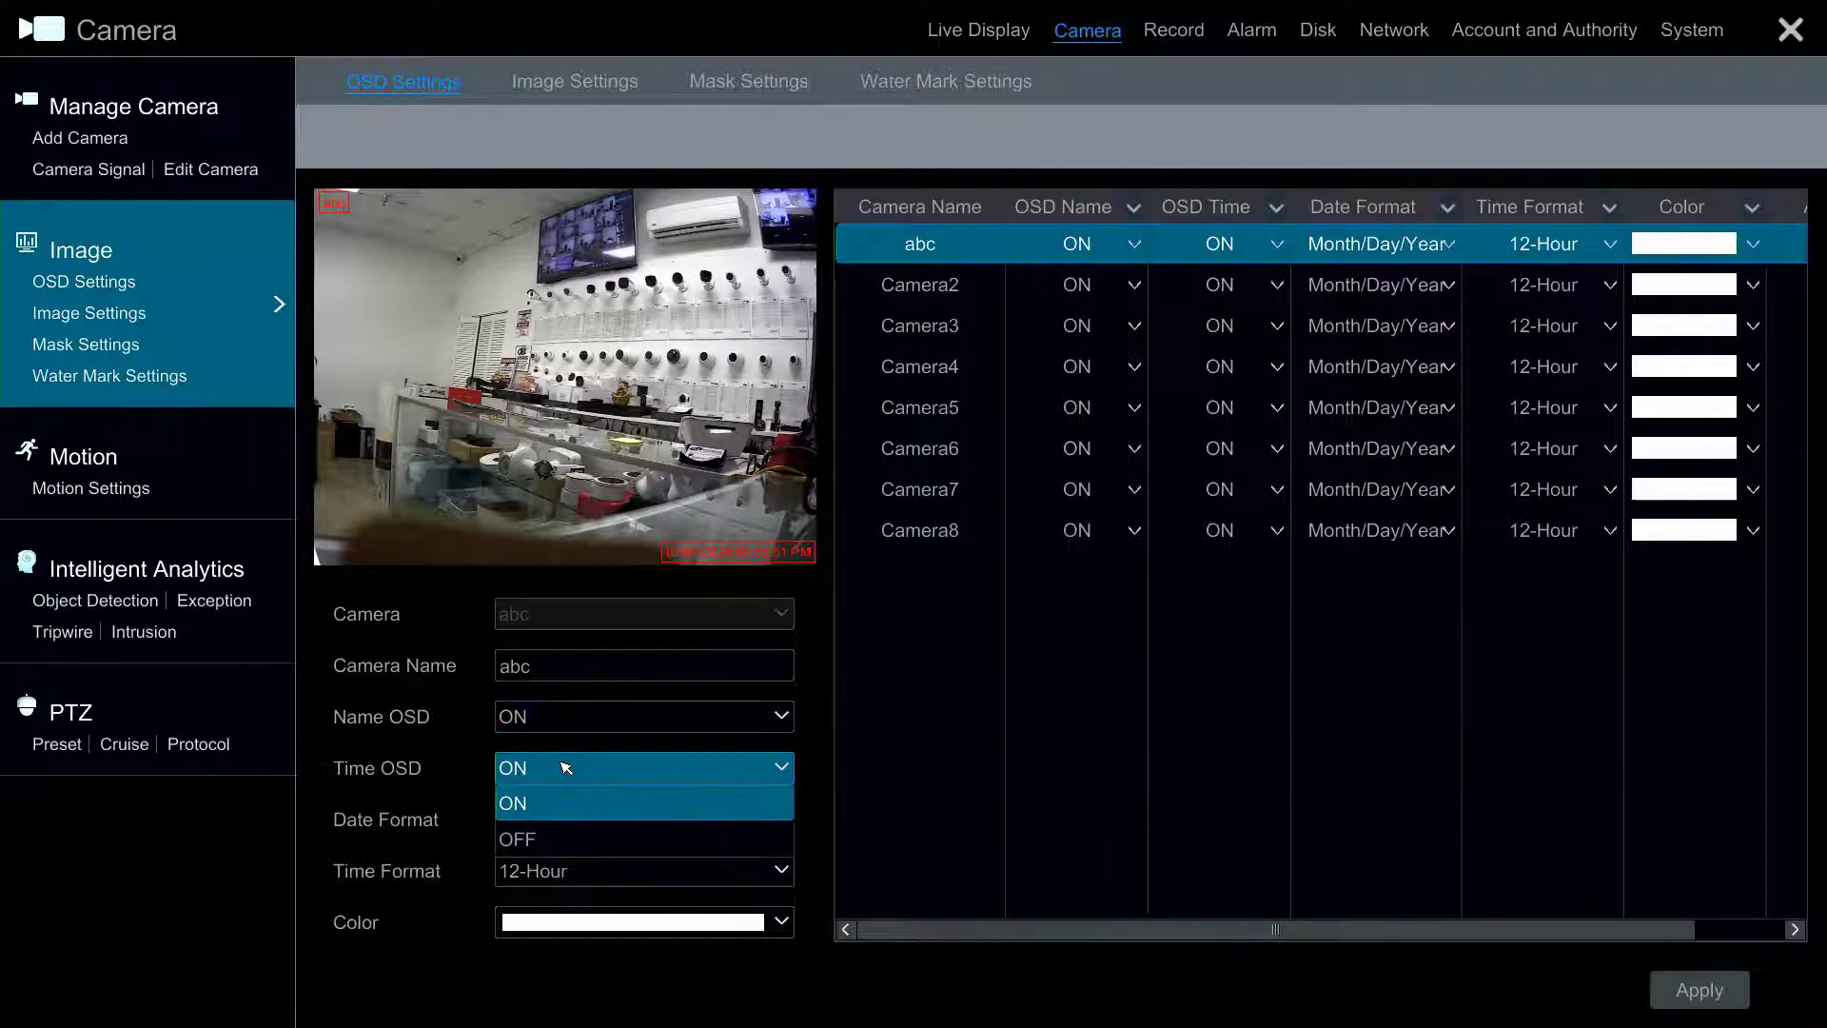
left_click(565, 838)
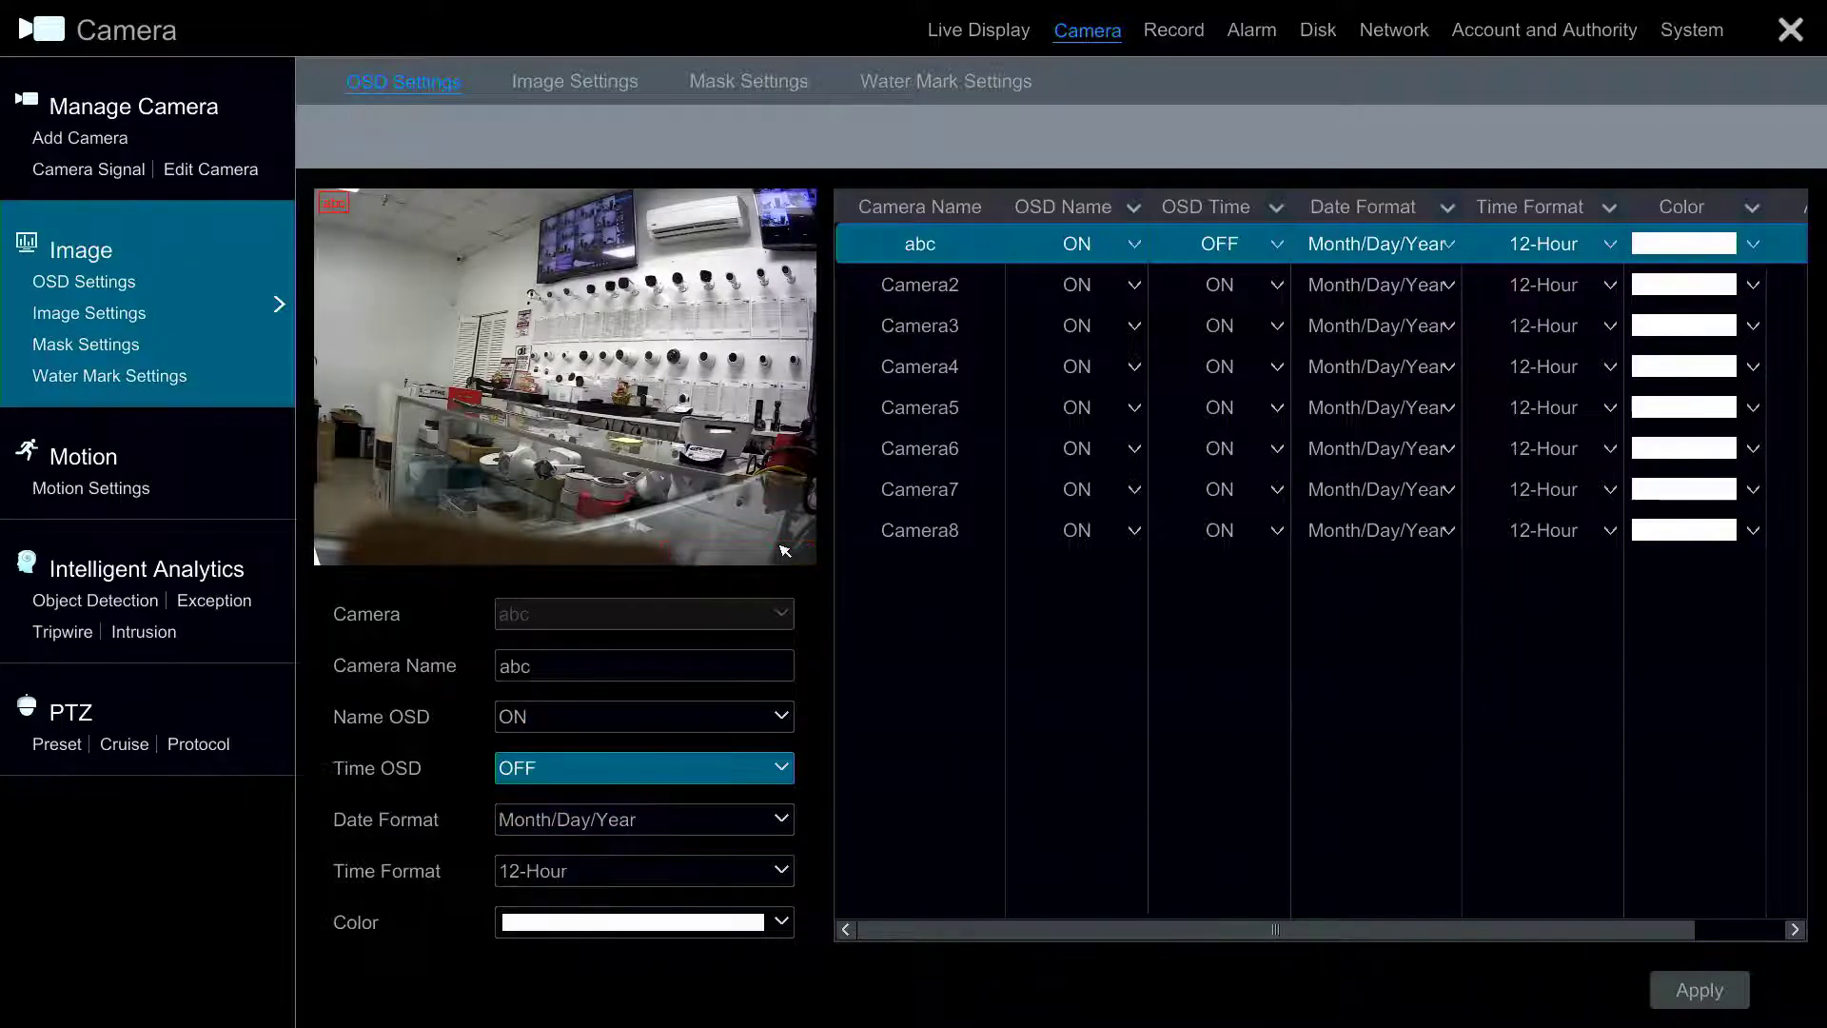
left_click(707, 771)
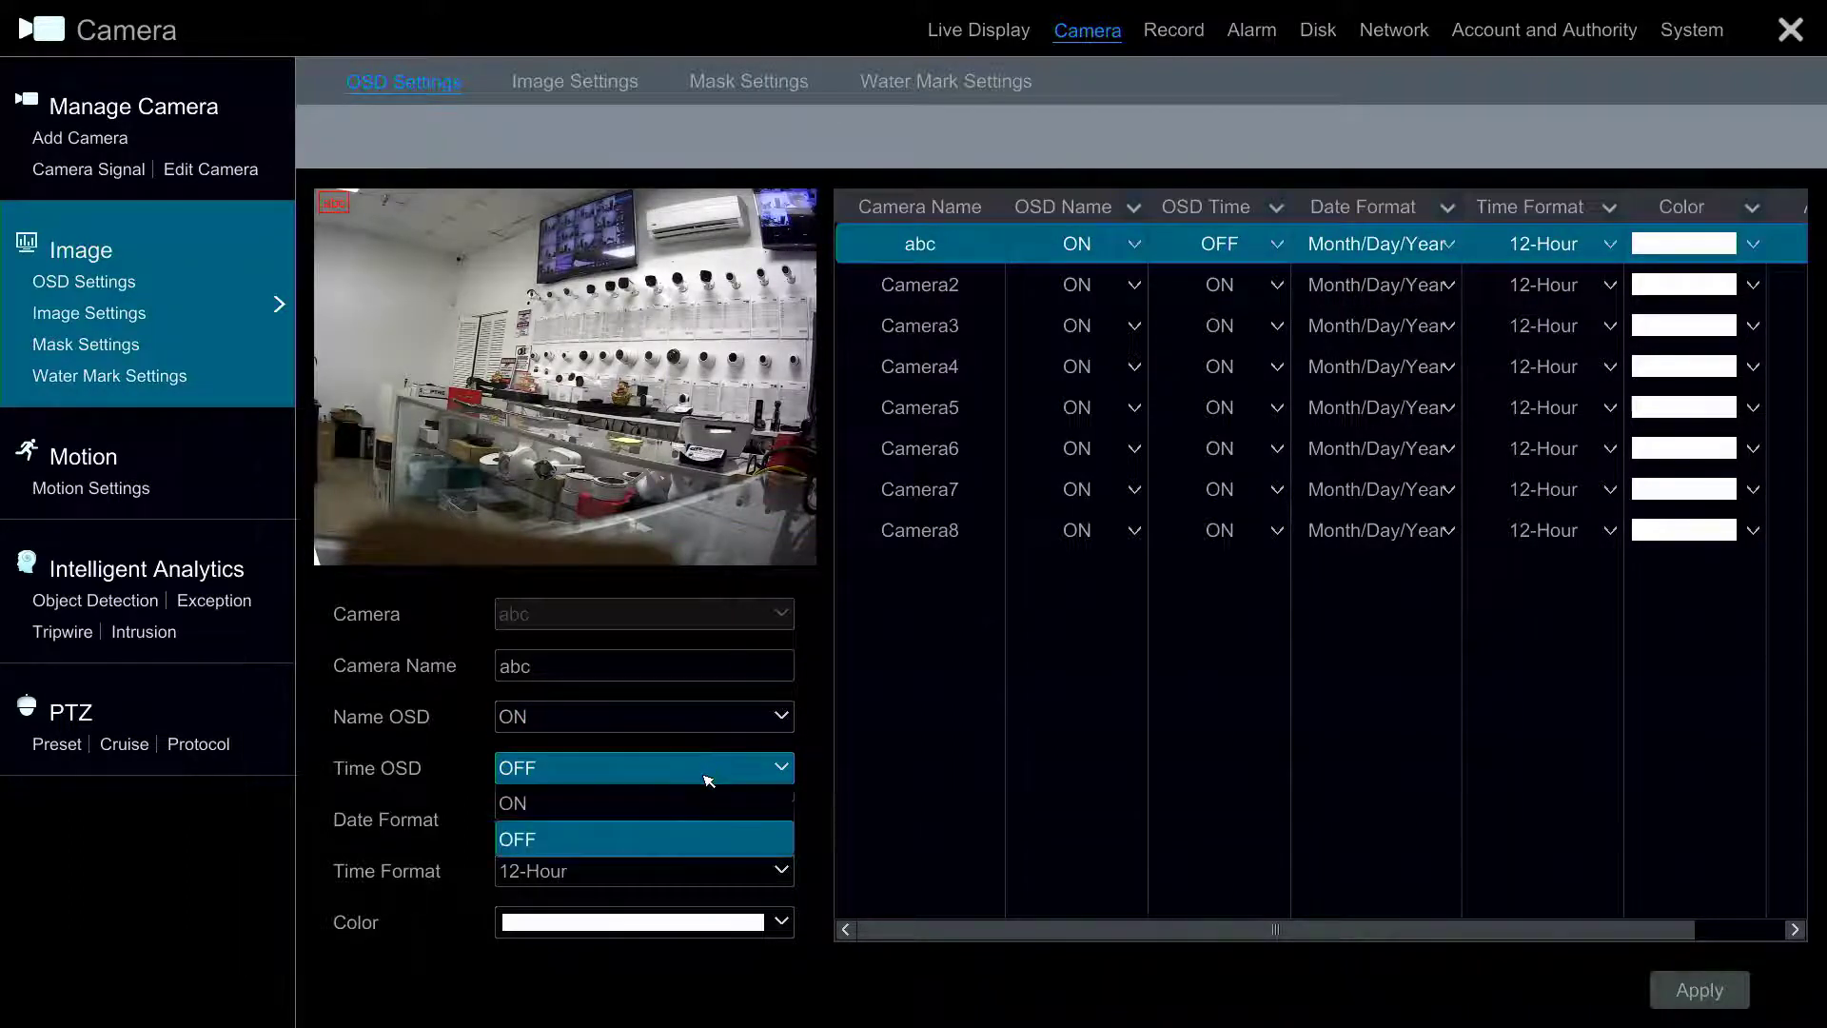
left_click(707, 802)
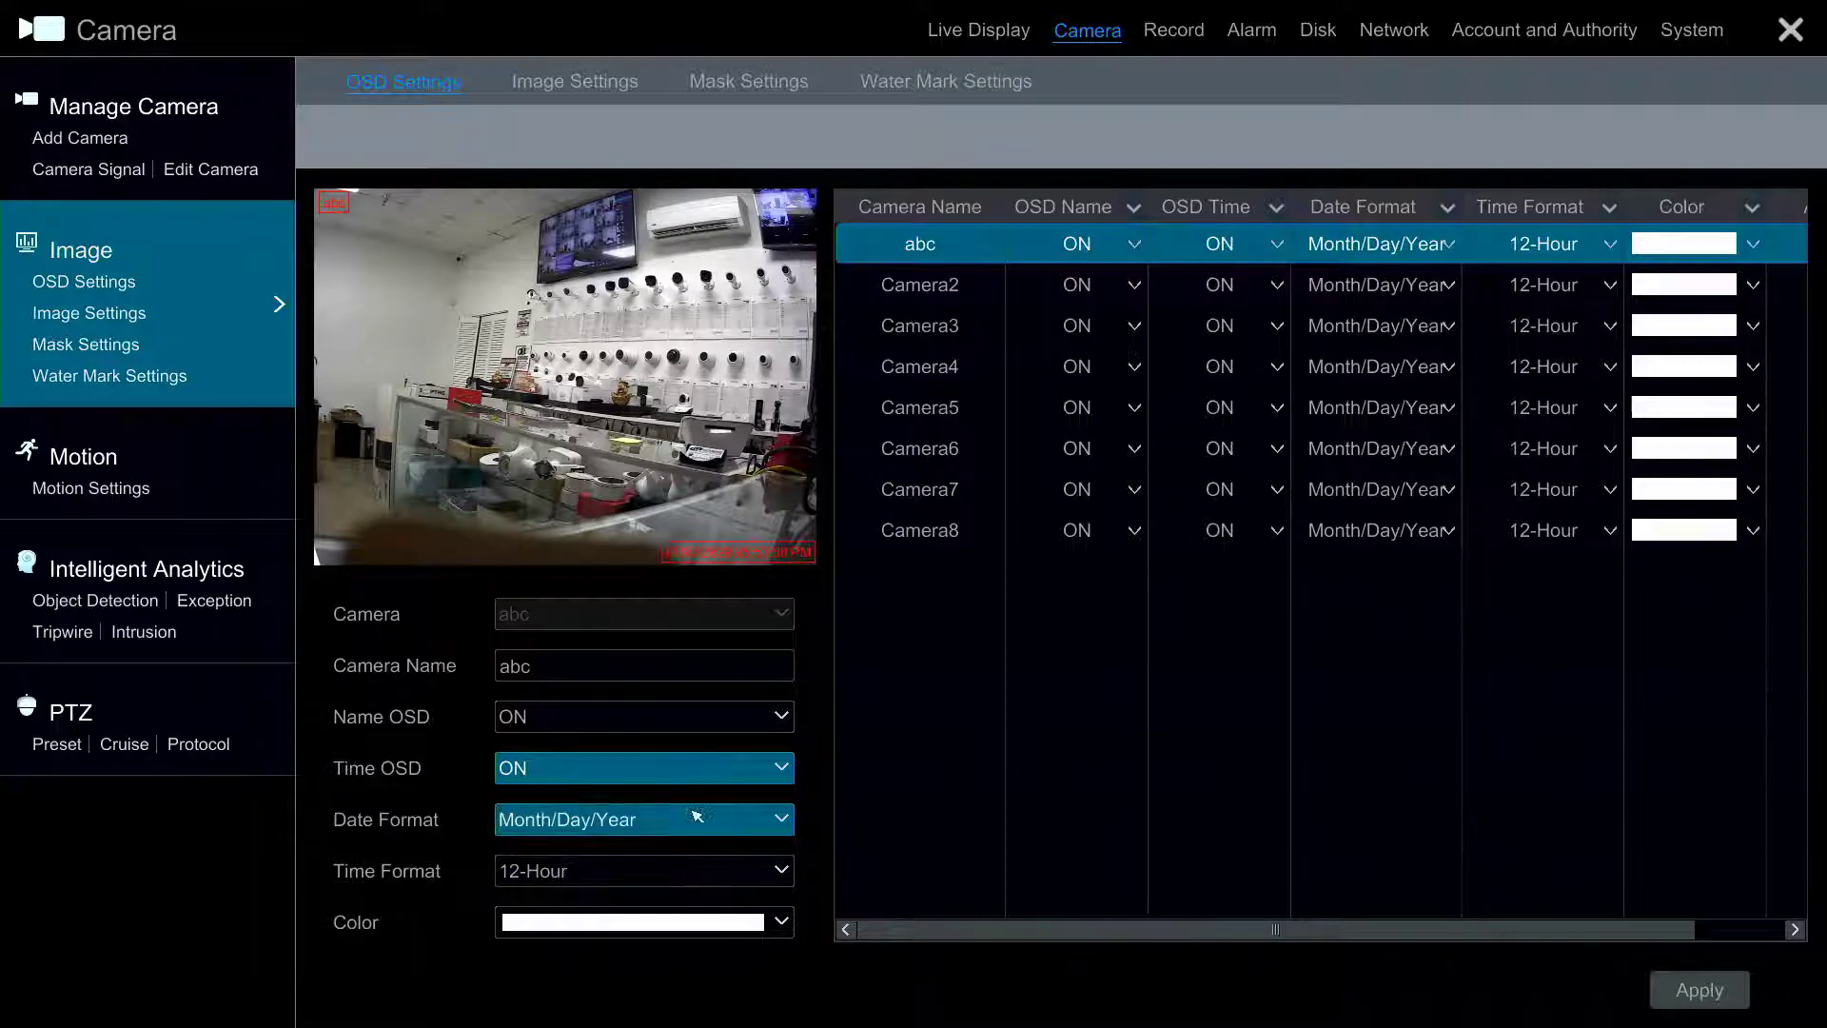
left_click(678, 826)
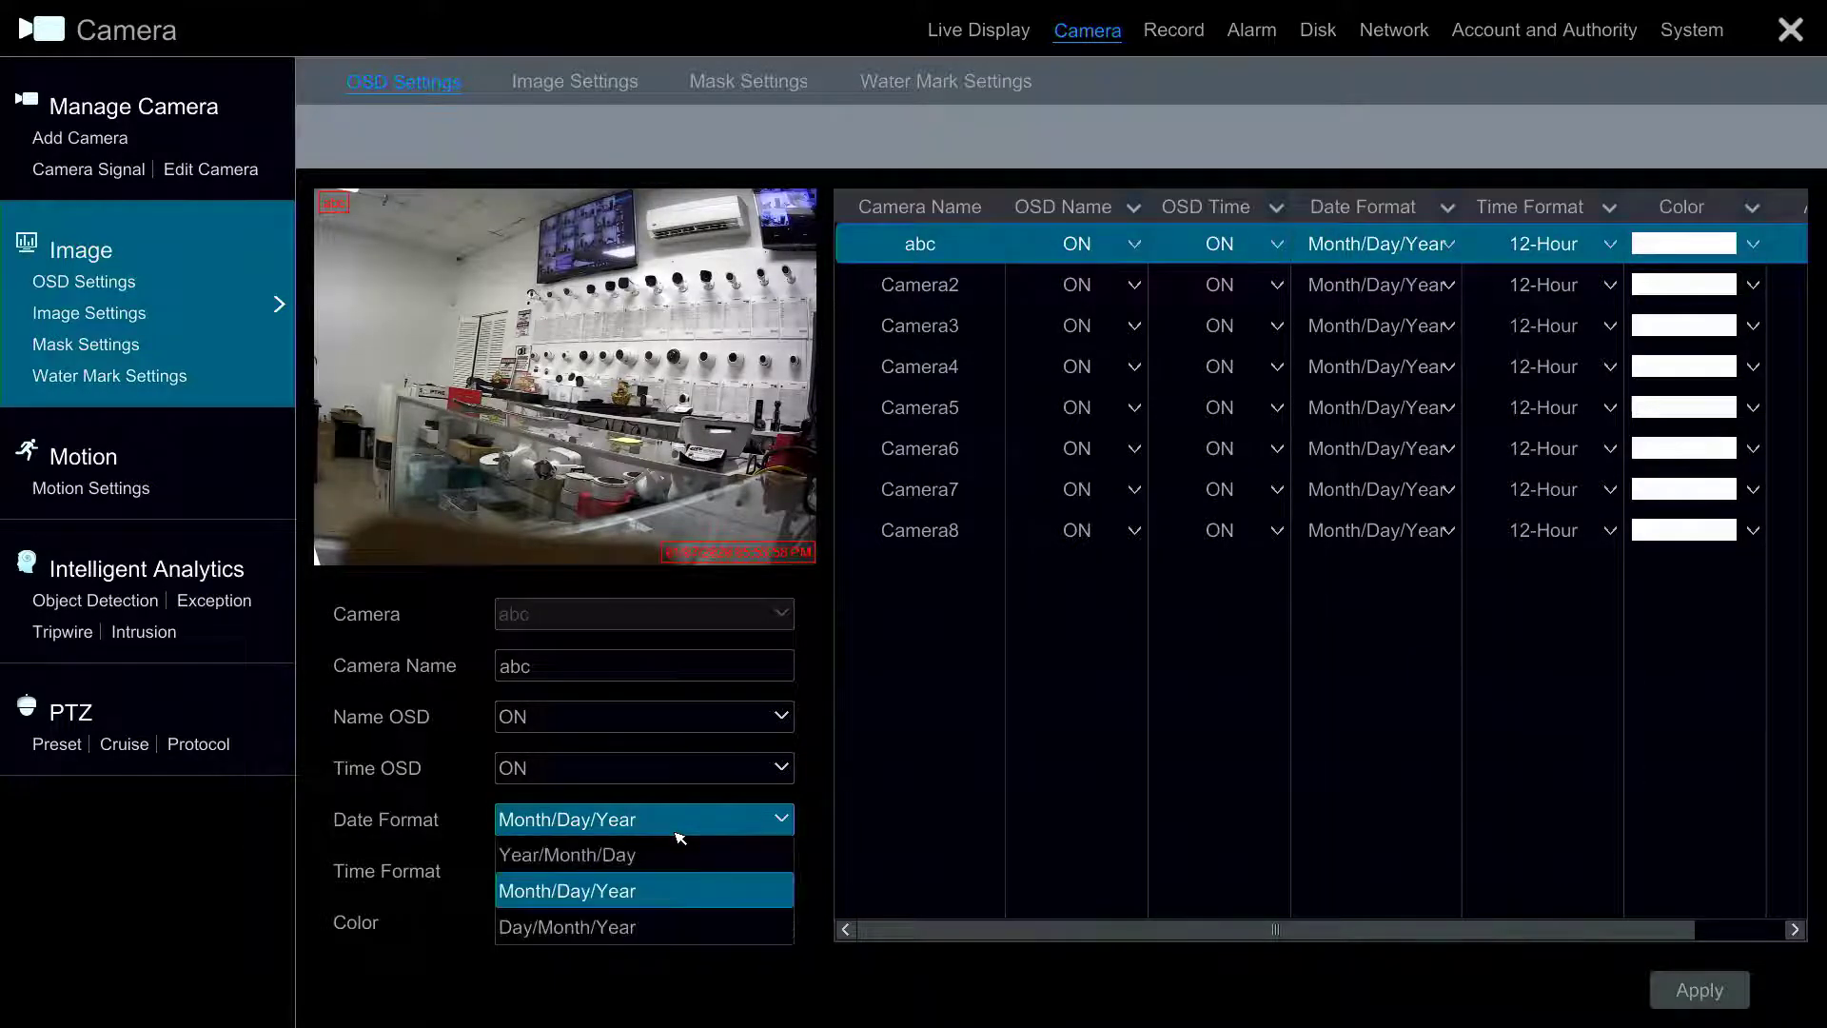
left_click(677, 835)
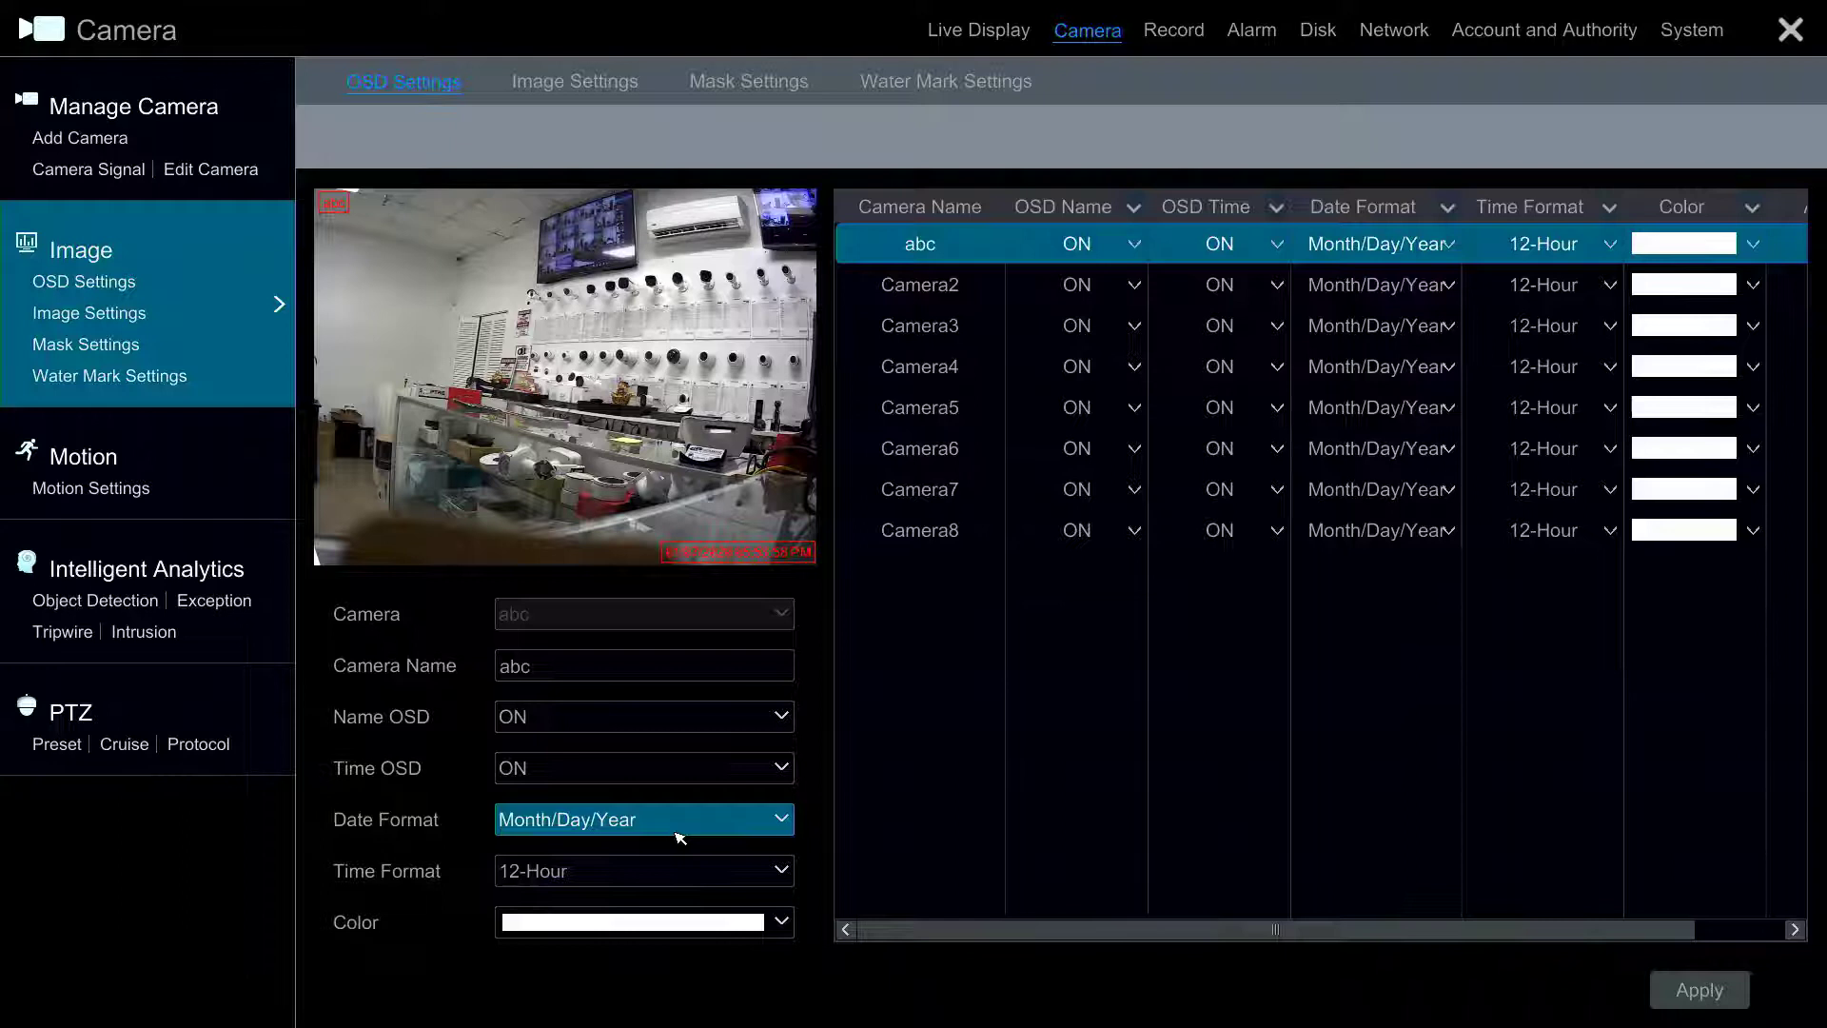
left_click(687, 926)
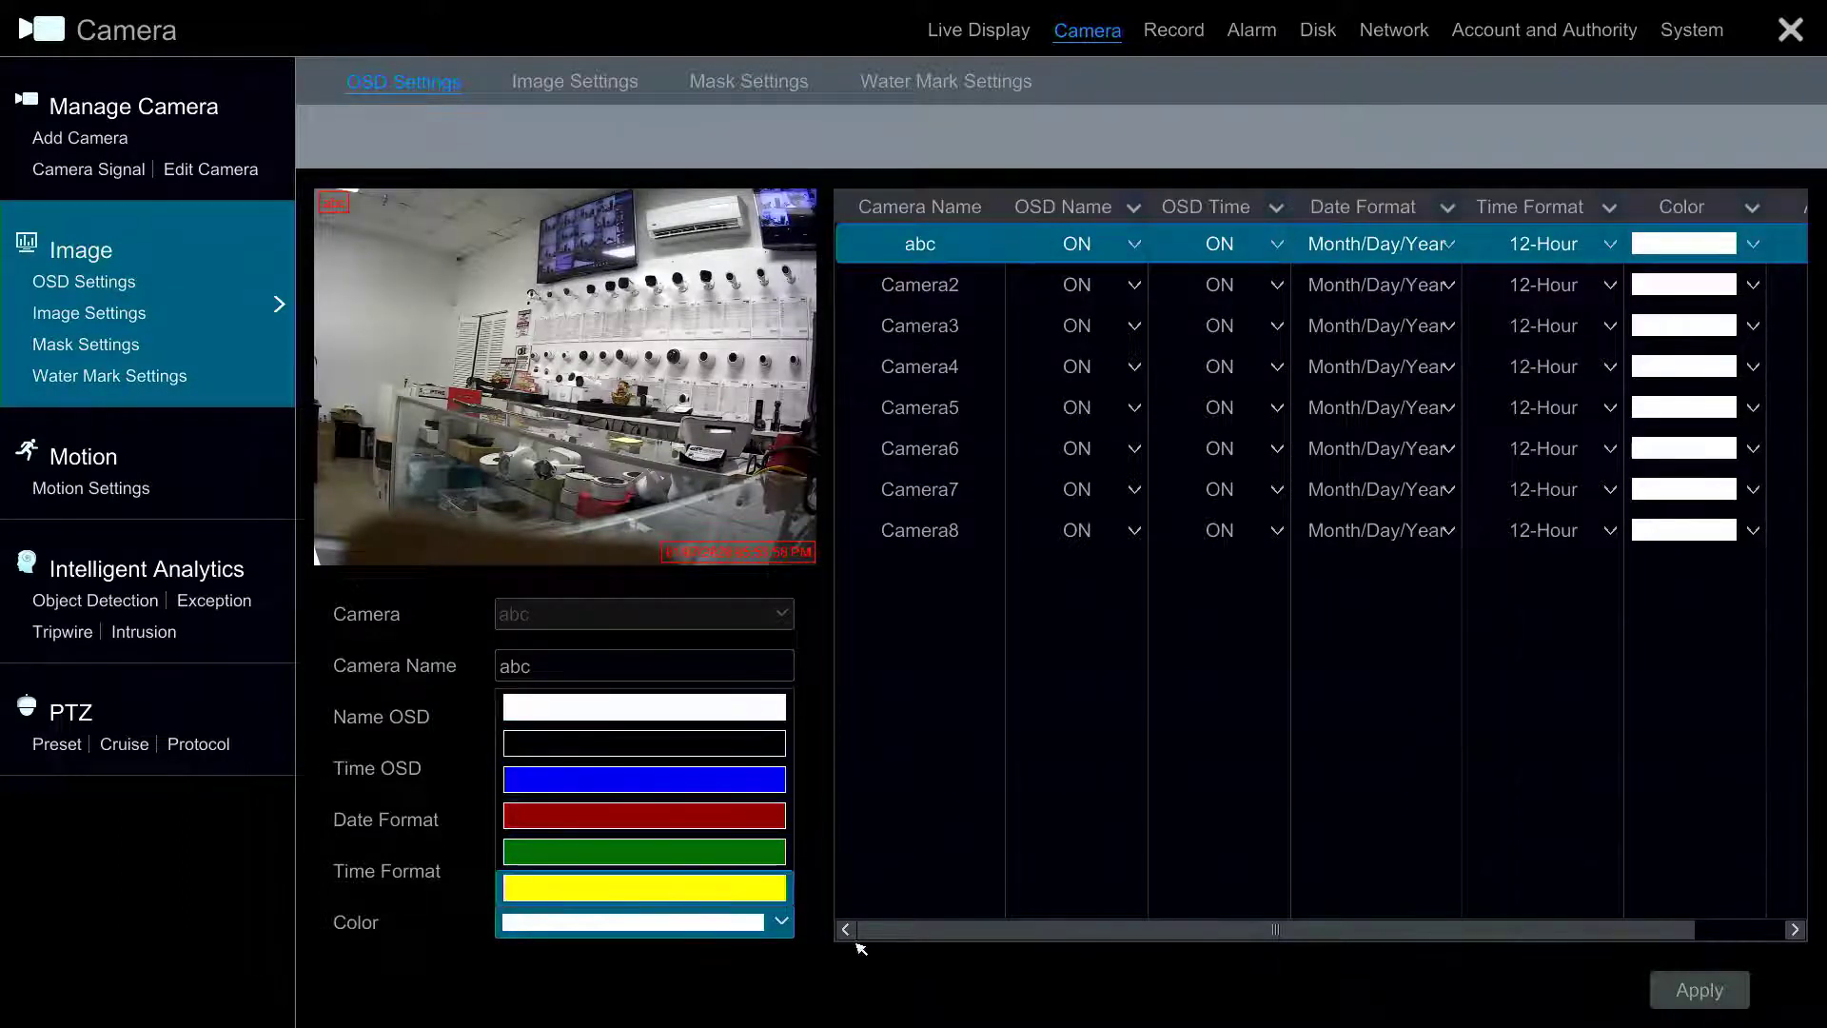
left_click(825, 940)
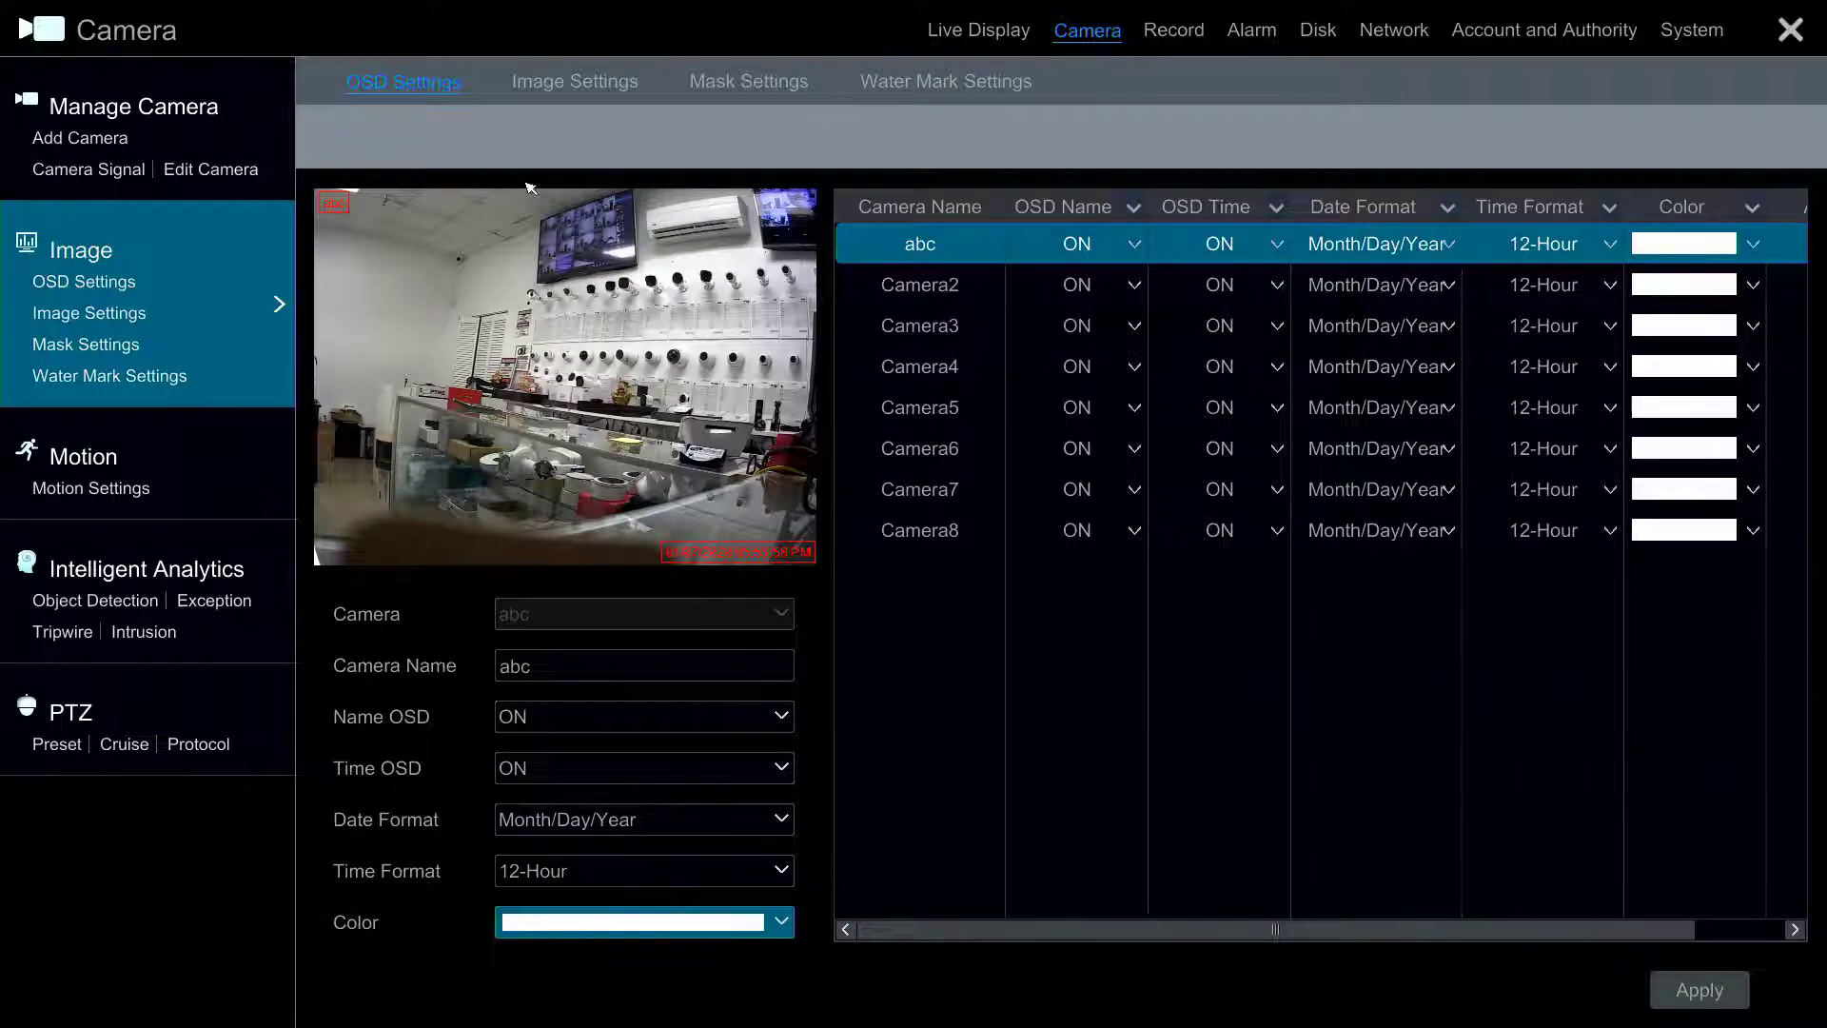
left_click(601, 82)
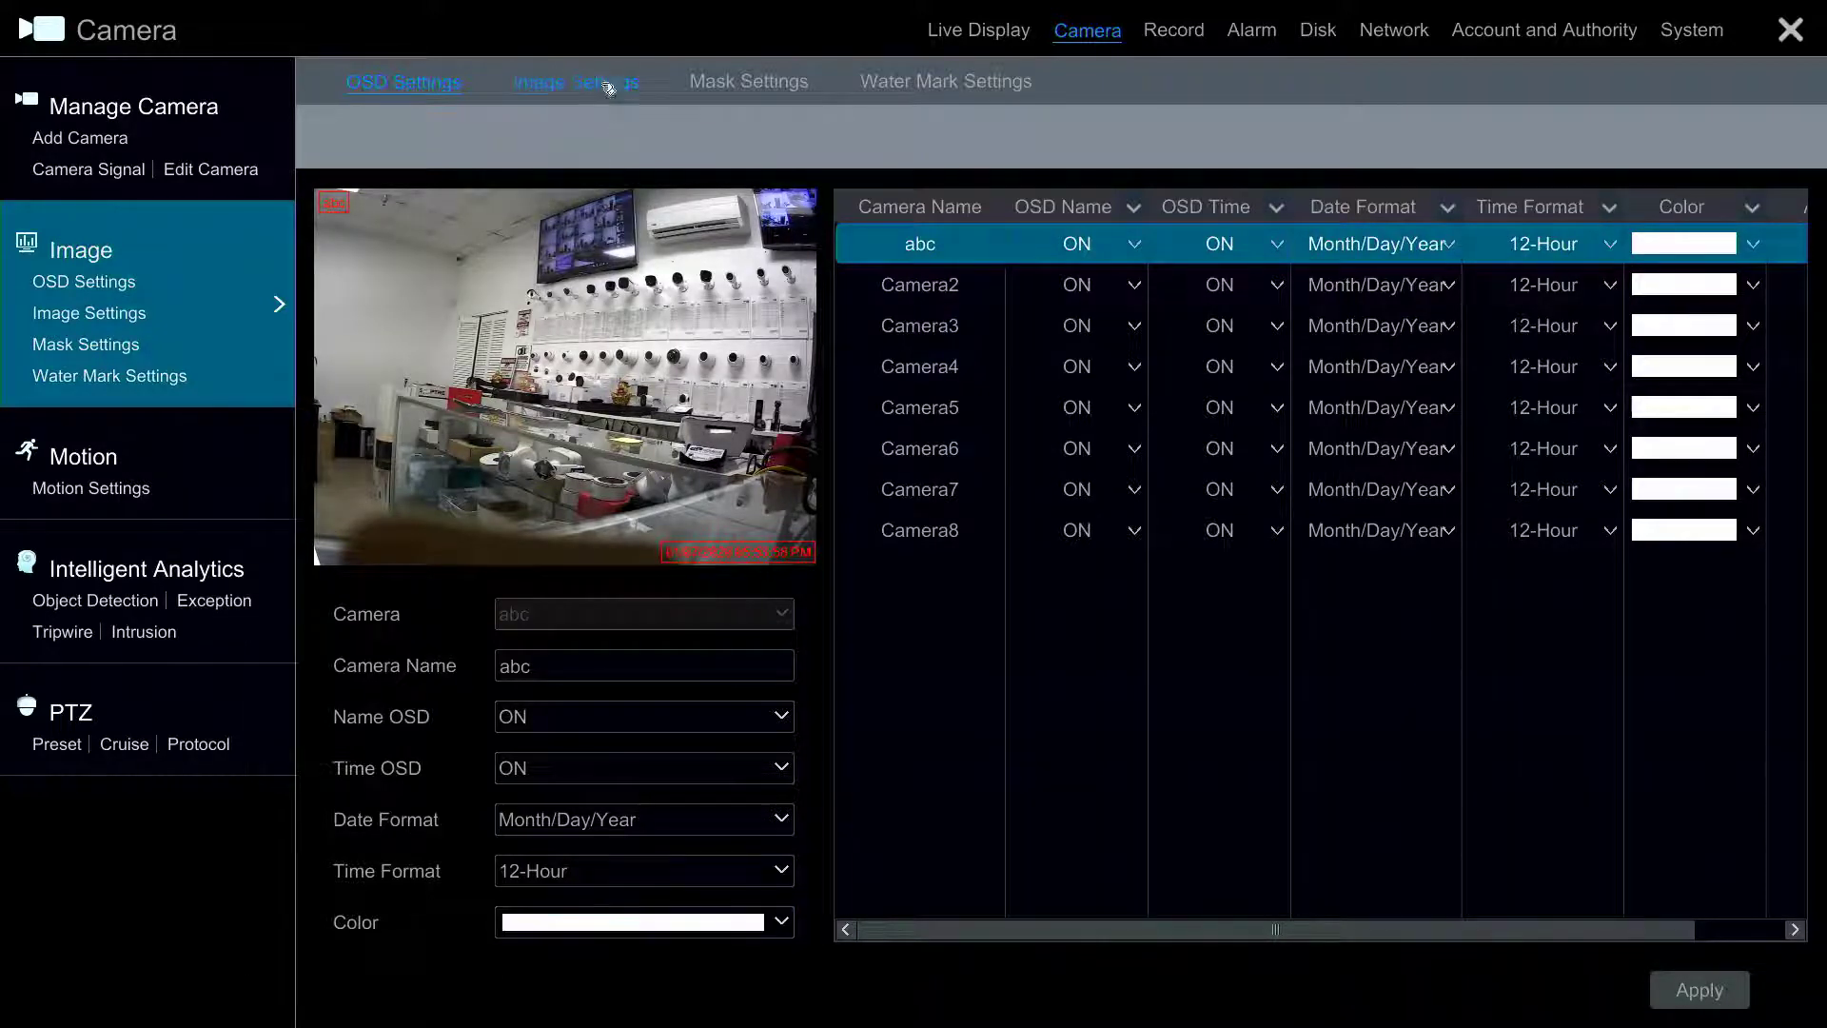
Show Camera1's image settings (saturation 123) with live picture, and collapse its Advanced adjustments.
left_click(1046, 588)
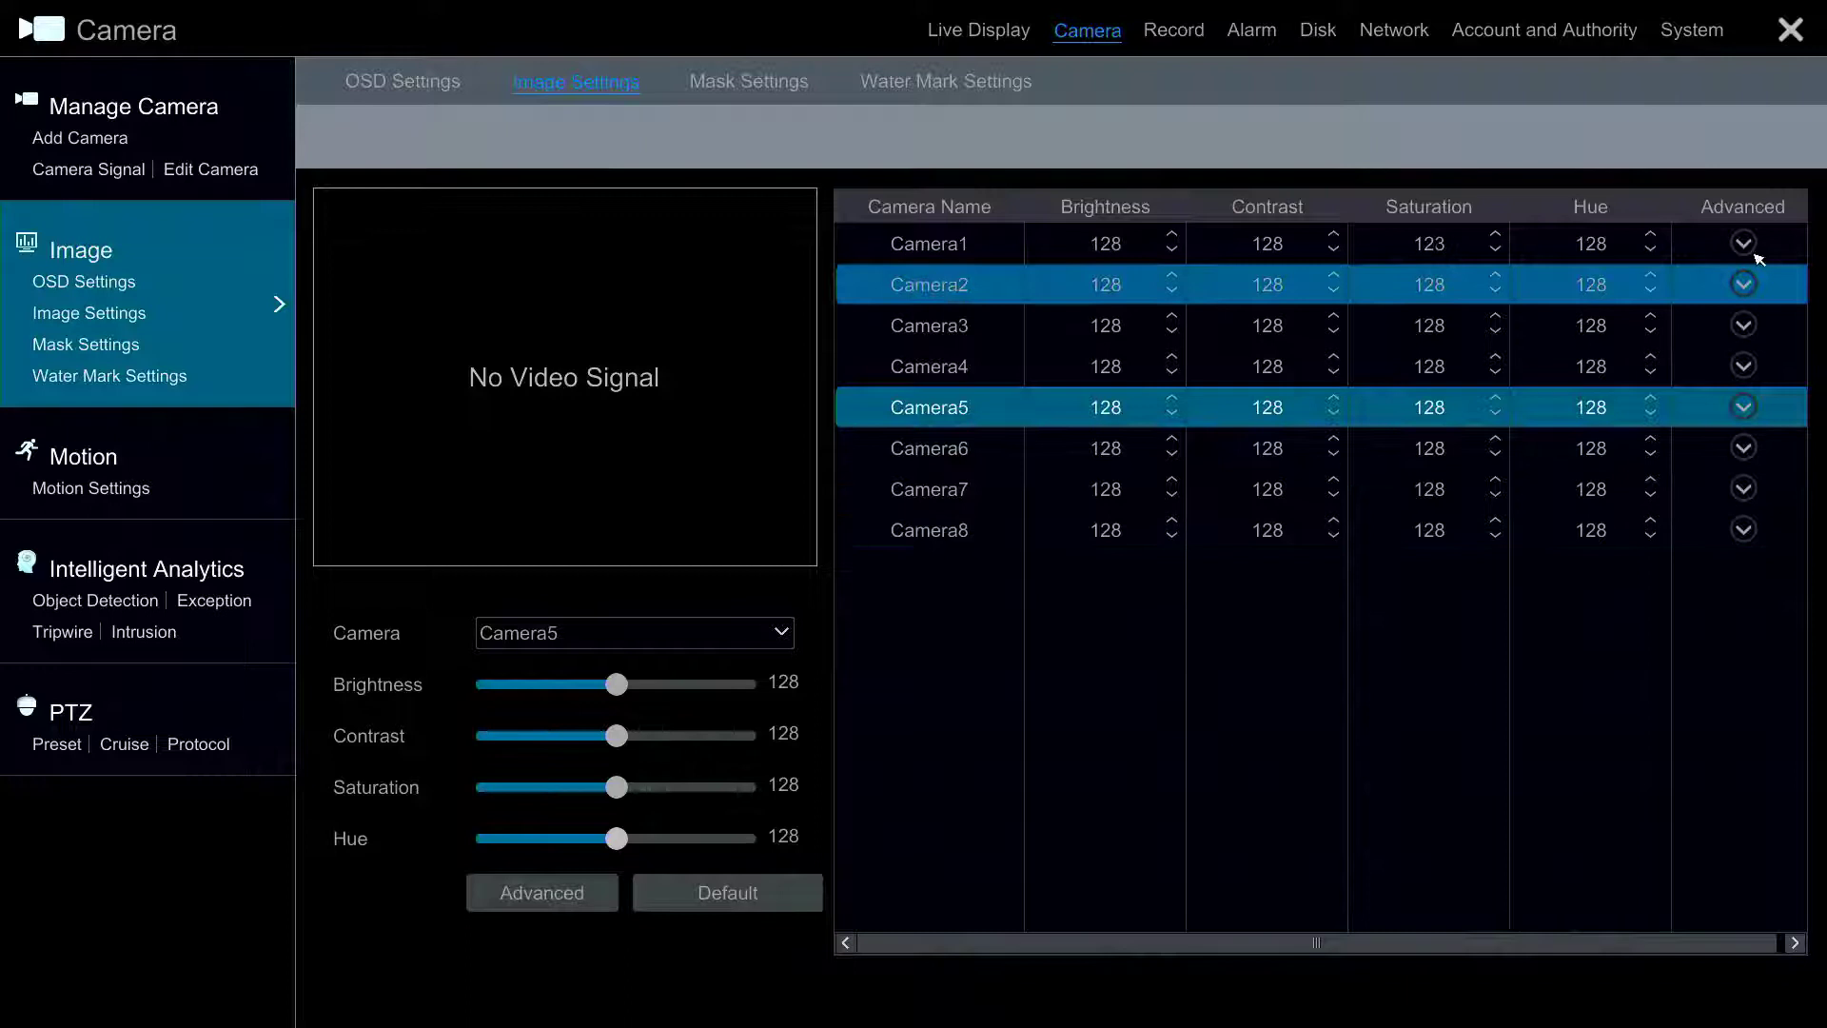
left_click(1747, 245)
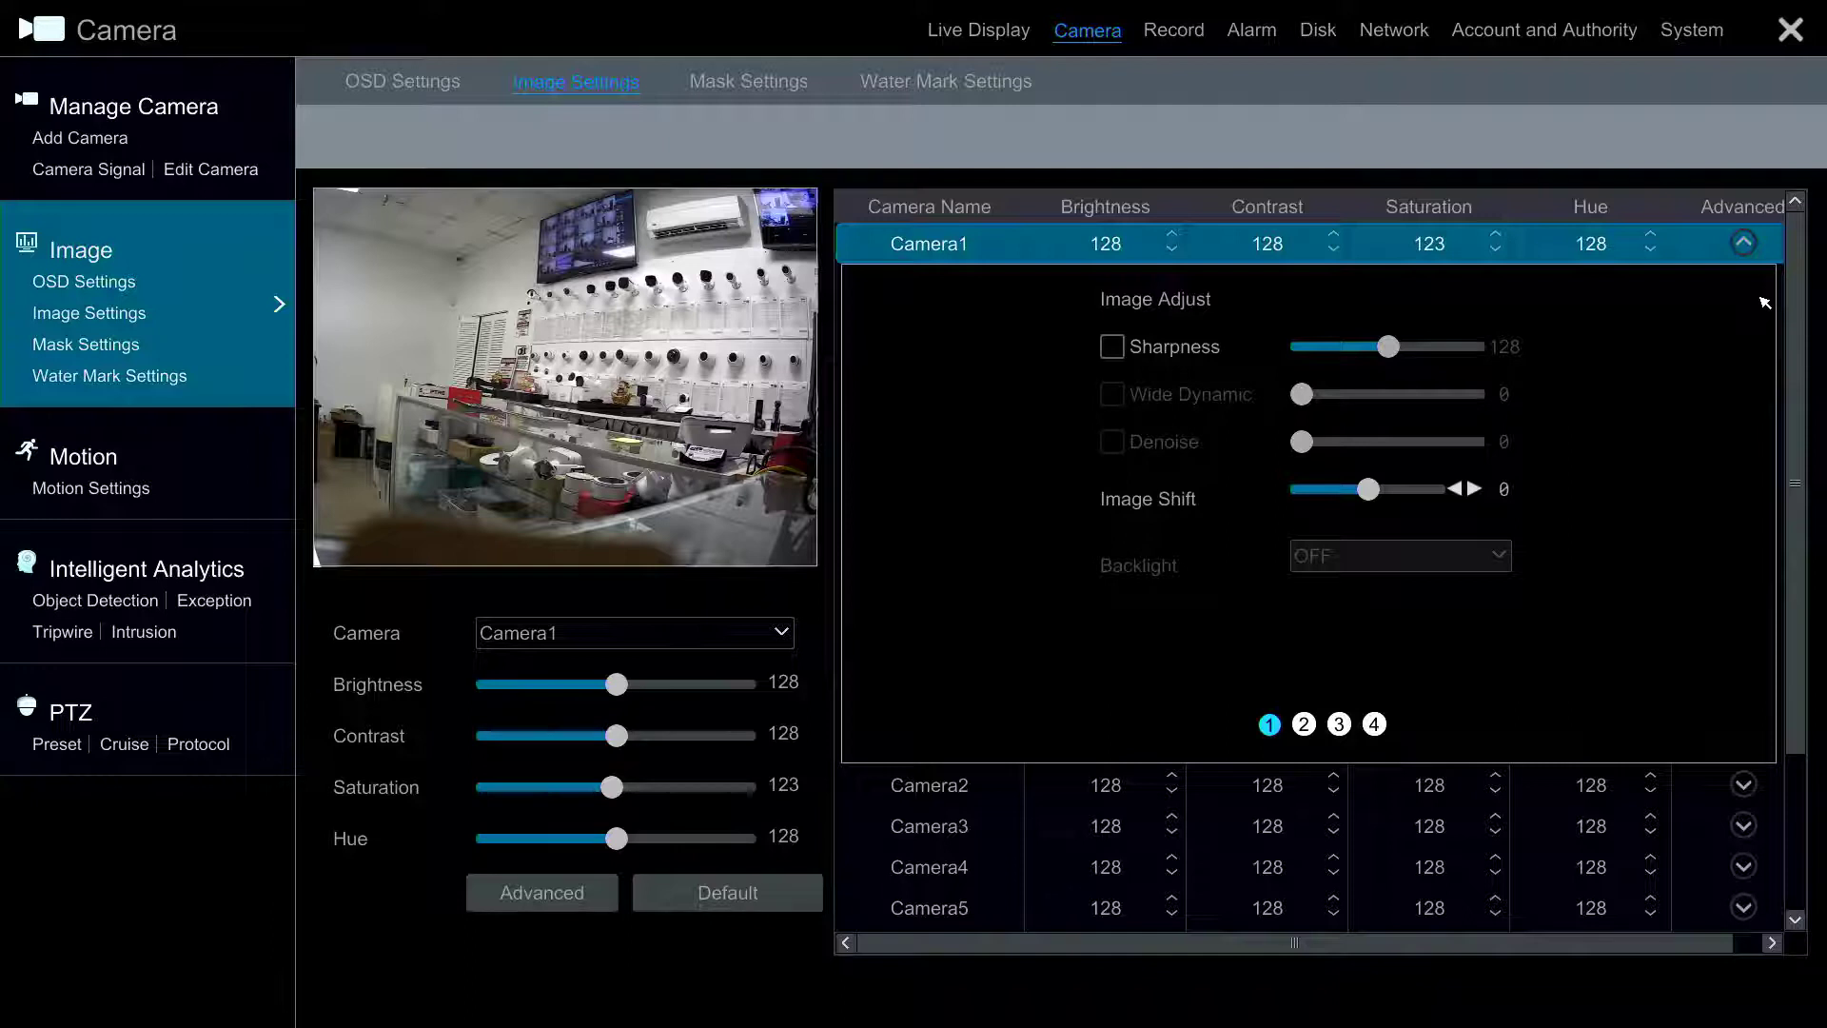
left_click(1114, 907)
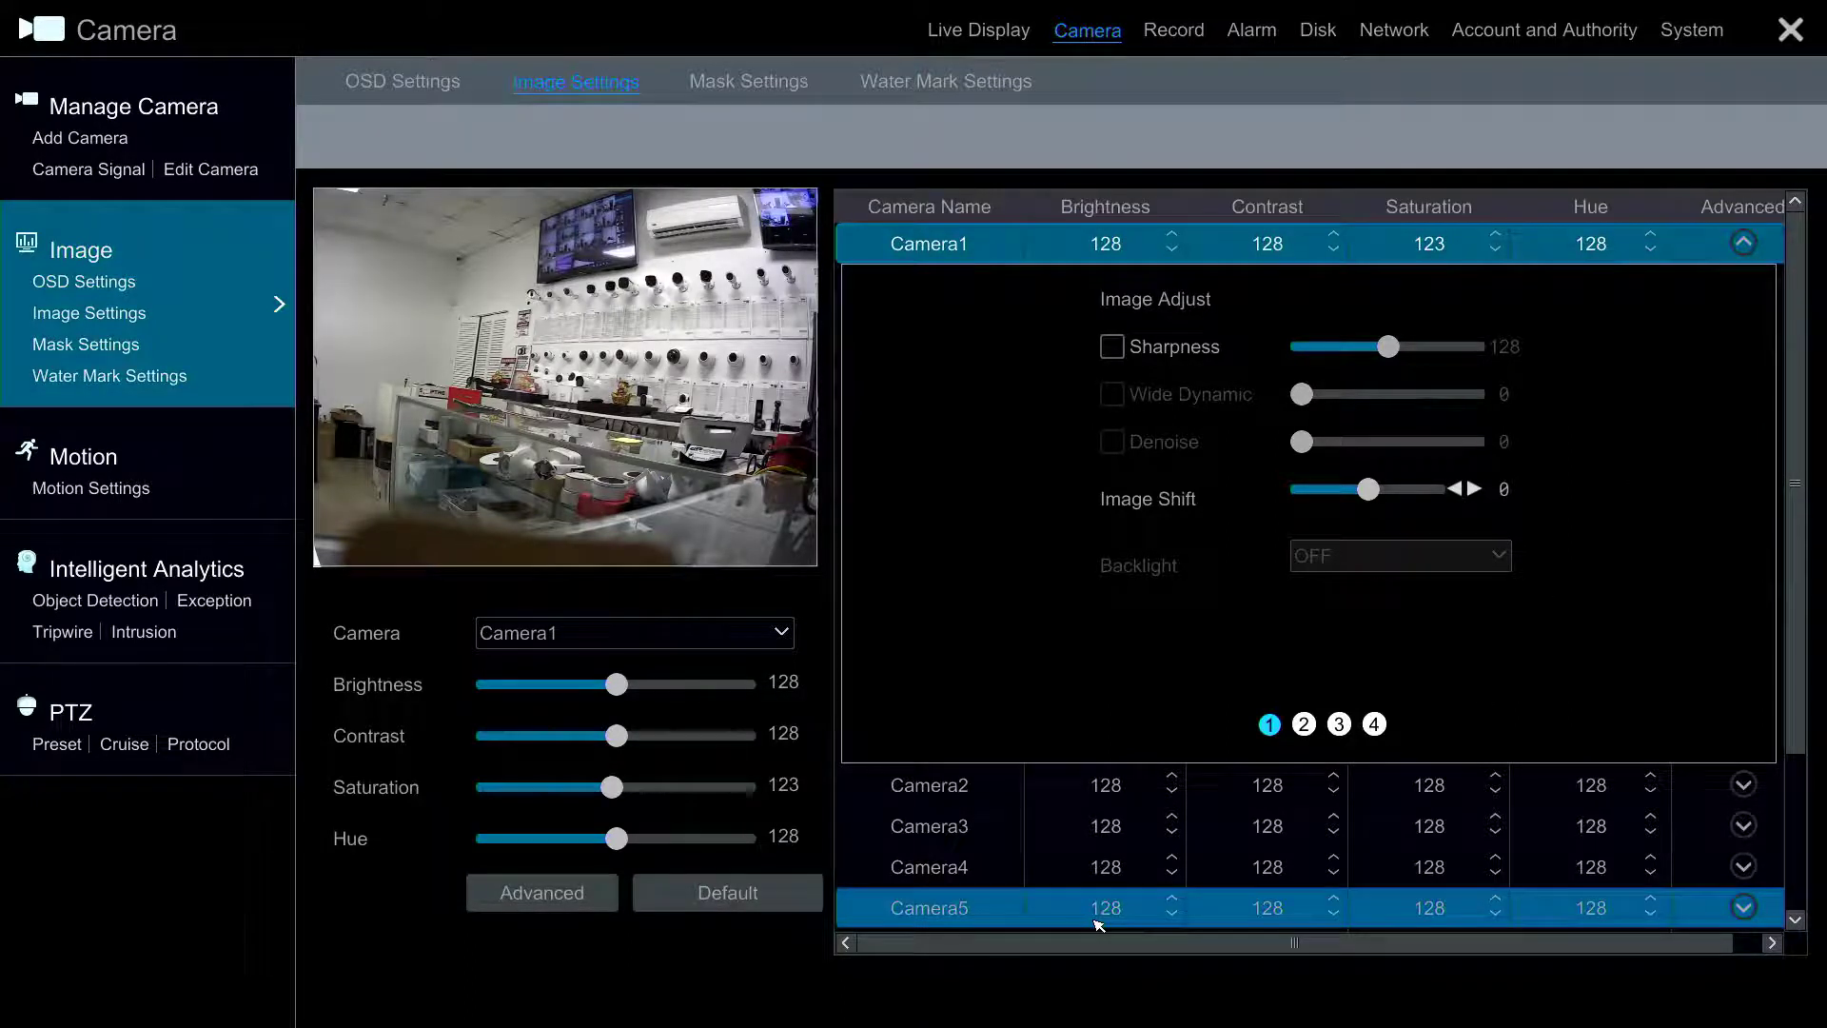
left_click(1743, 243)
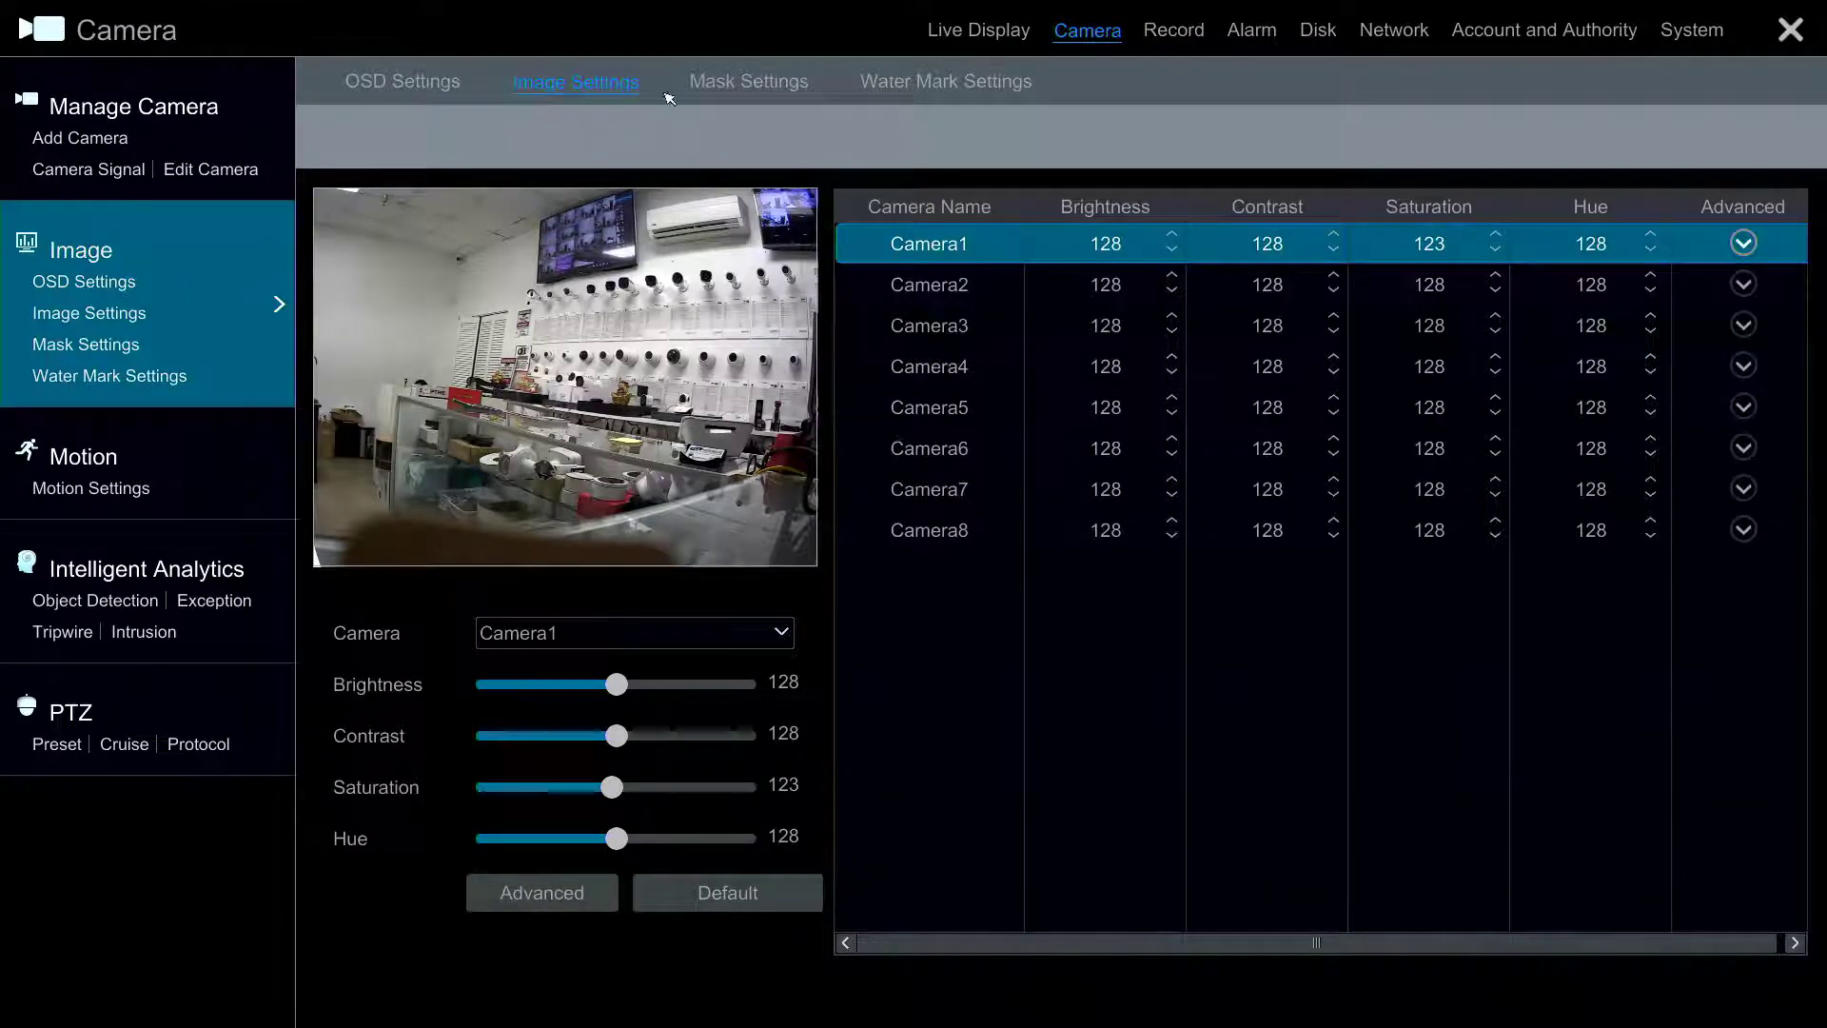
Turn Camera1's privacy mask on and draw a rectangle over the picture's left part.
left_click(748, 82)
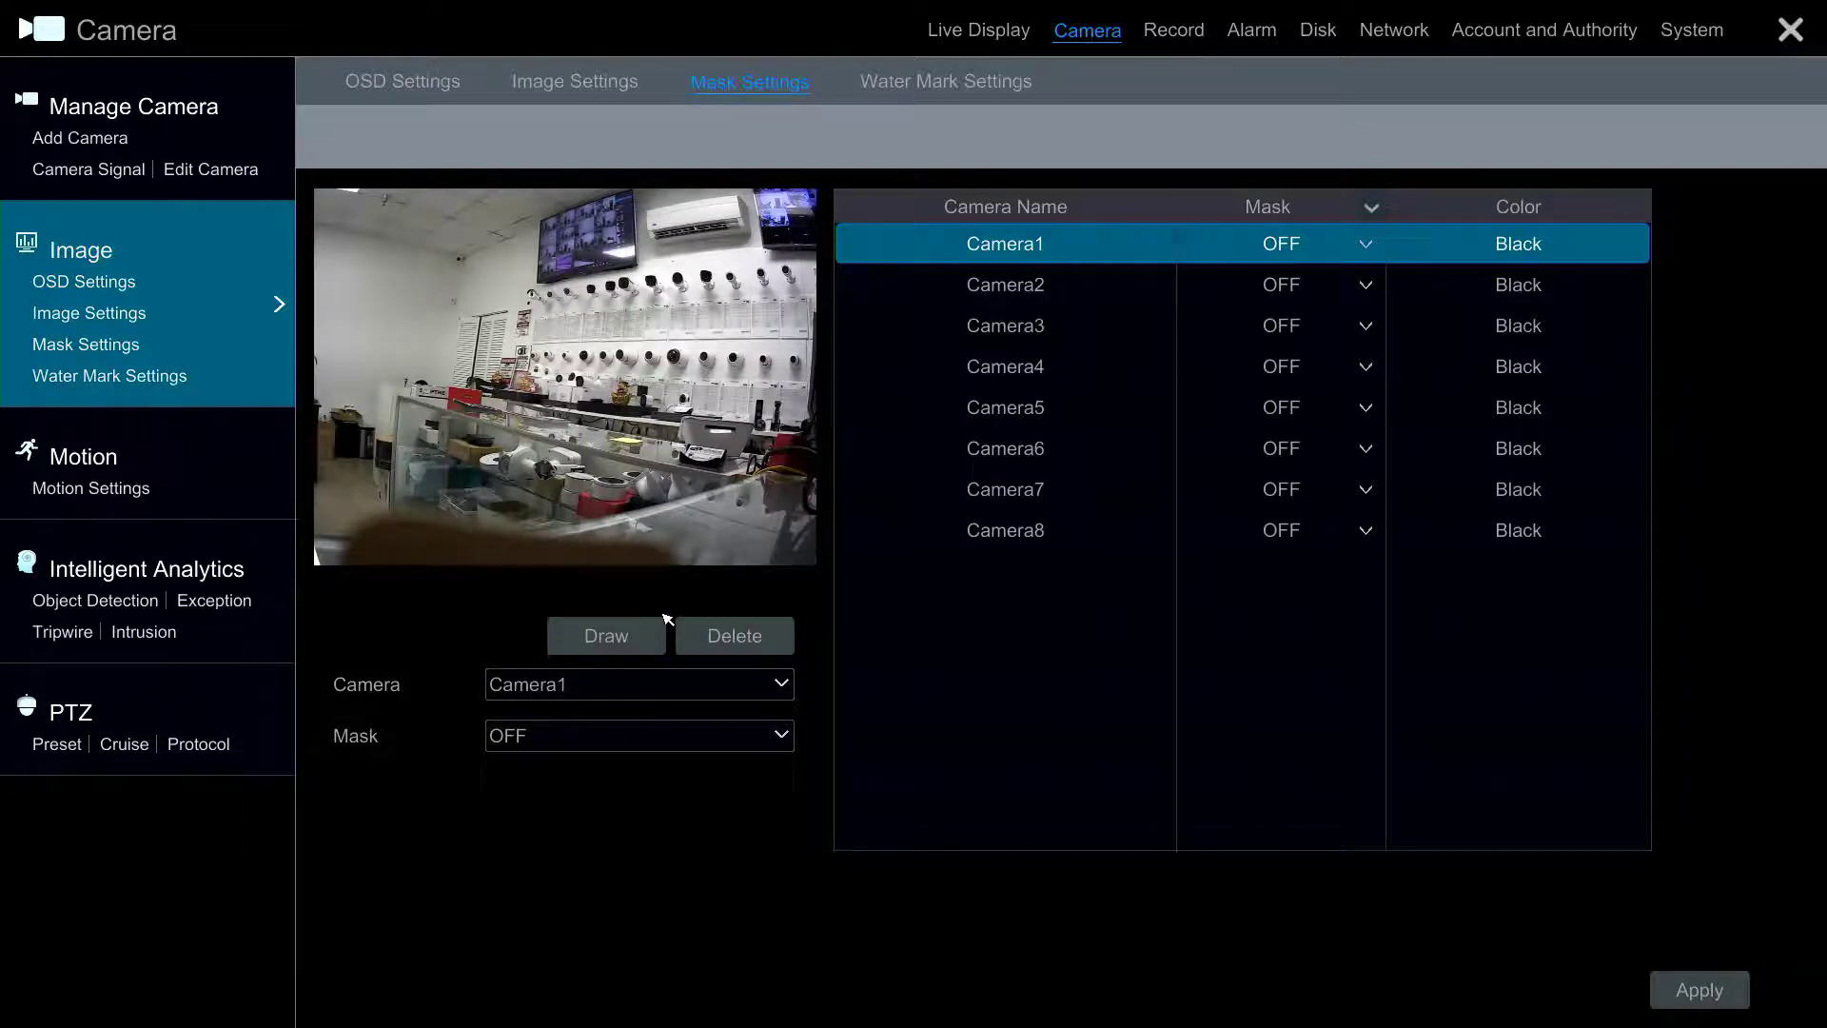
left_click(612, 741)
left_click(612, 759)
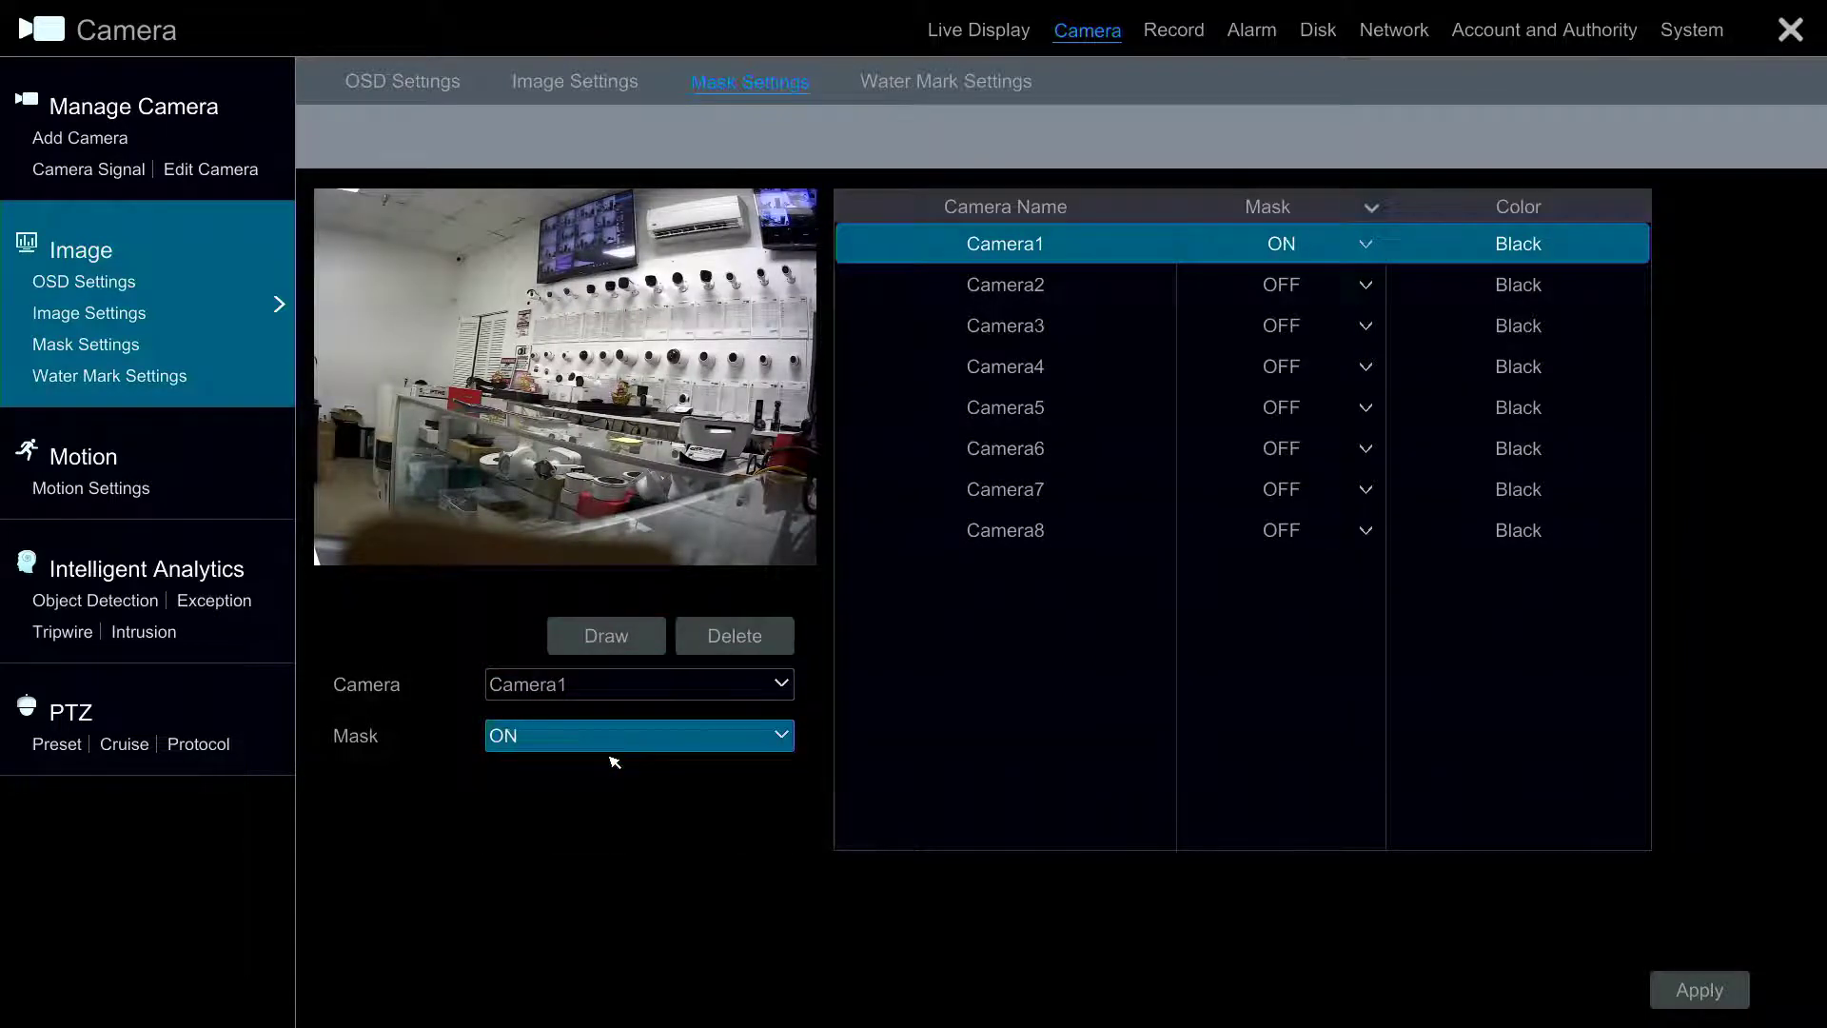
left_click(617, 639)
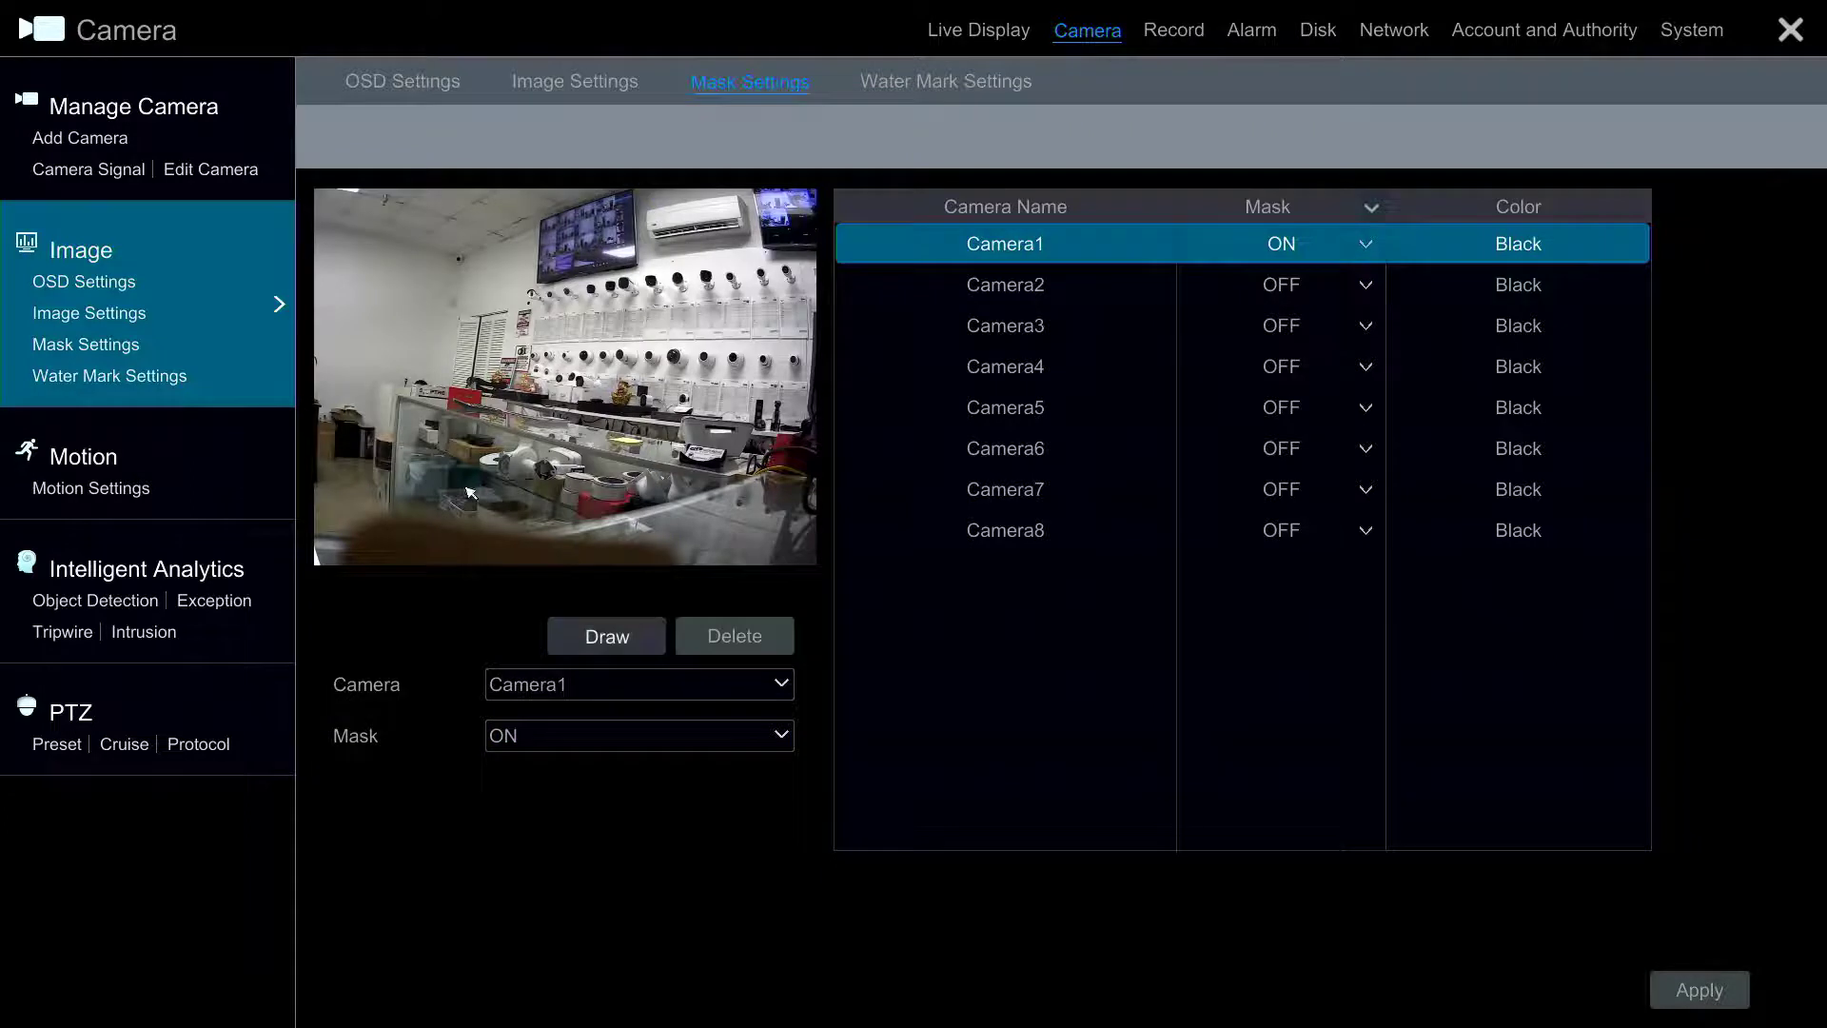
left_click_drag(358, 242, 560, 554)
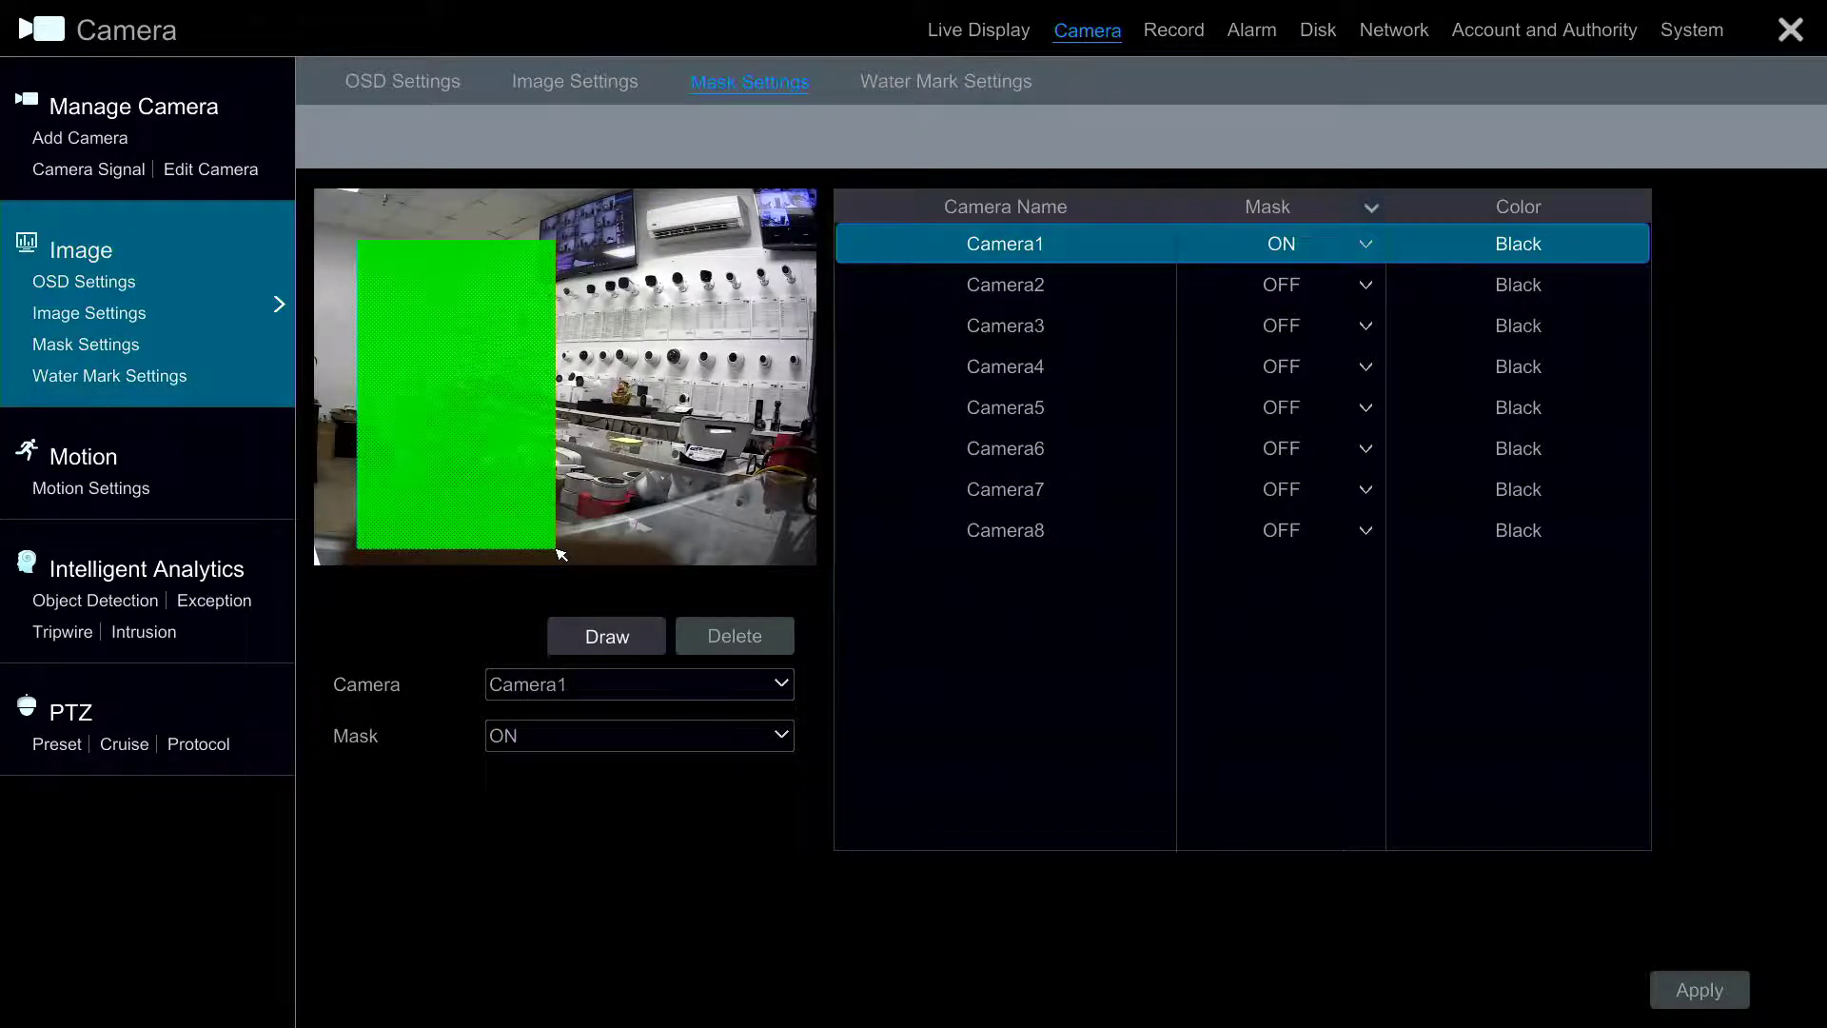
left_click(1280, 327)
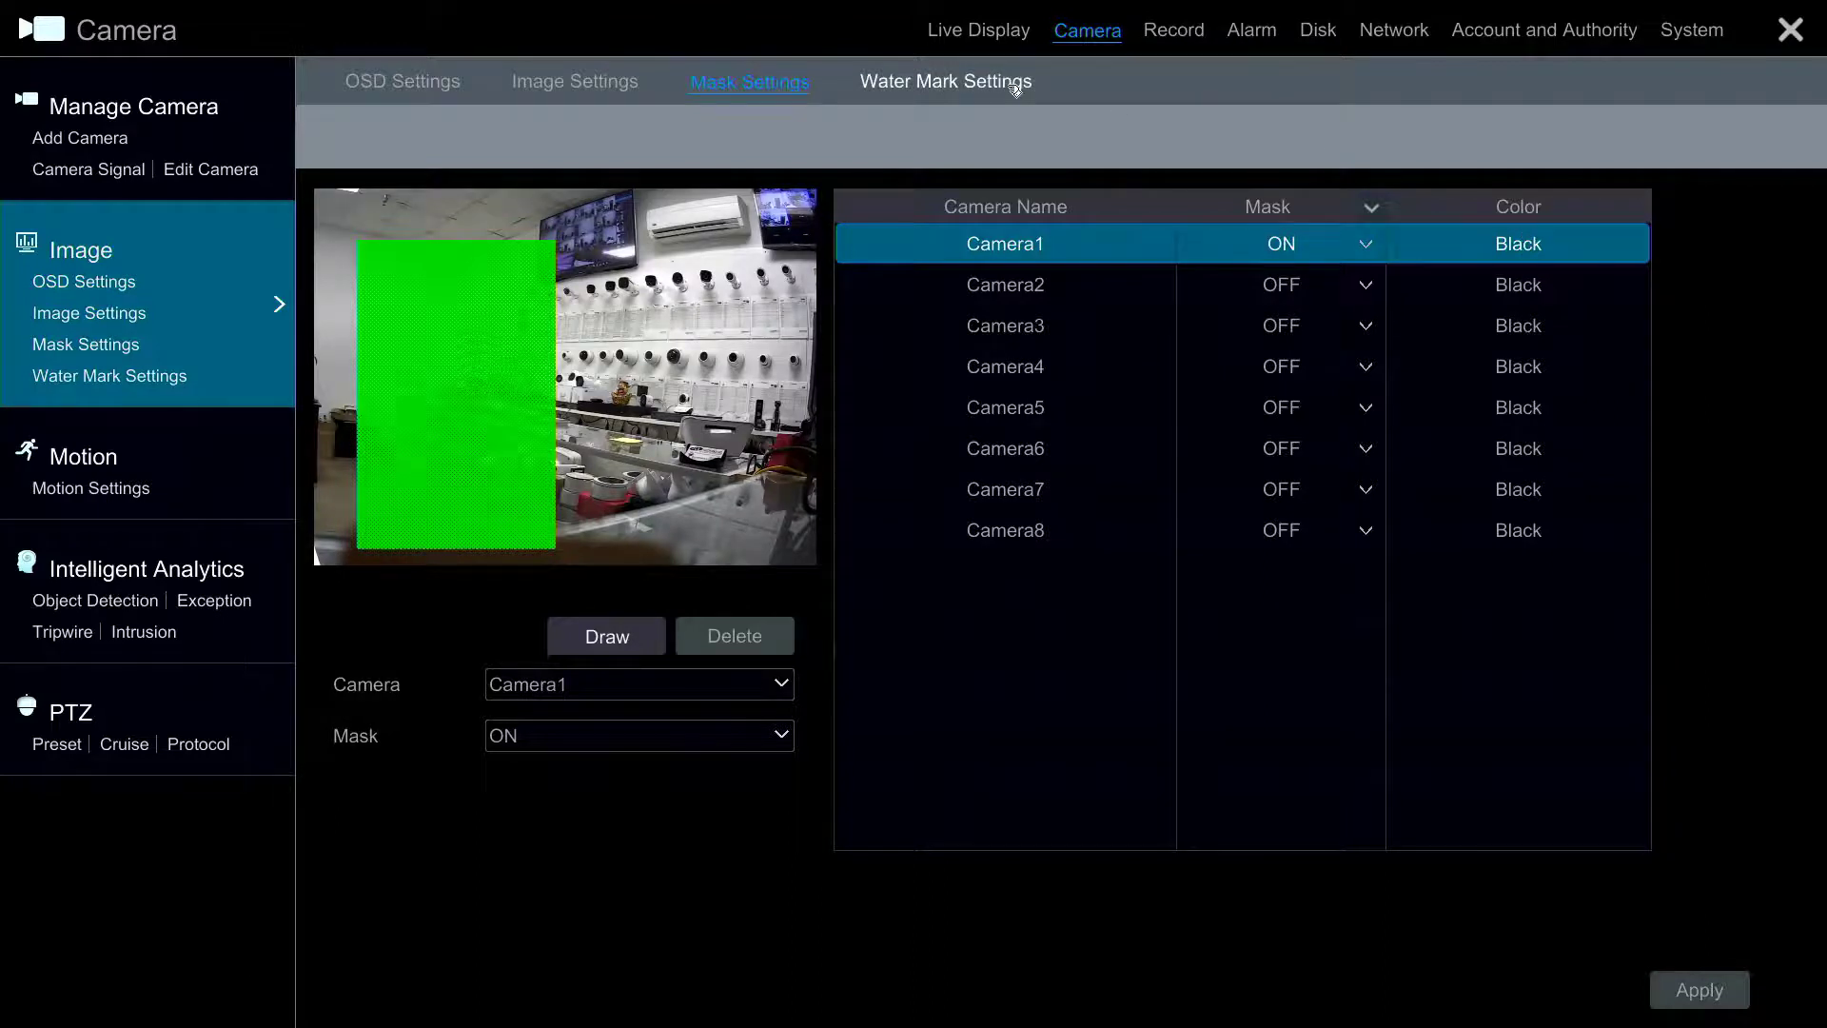
left_click(945, 81)
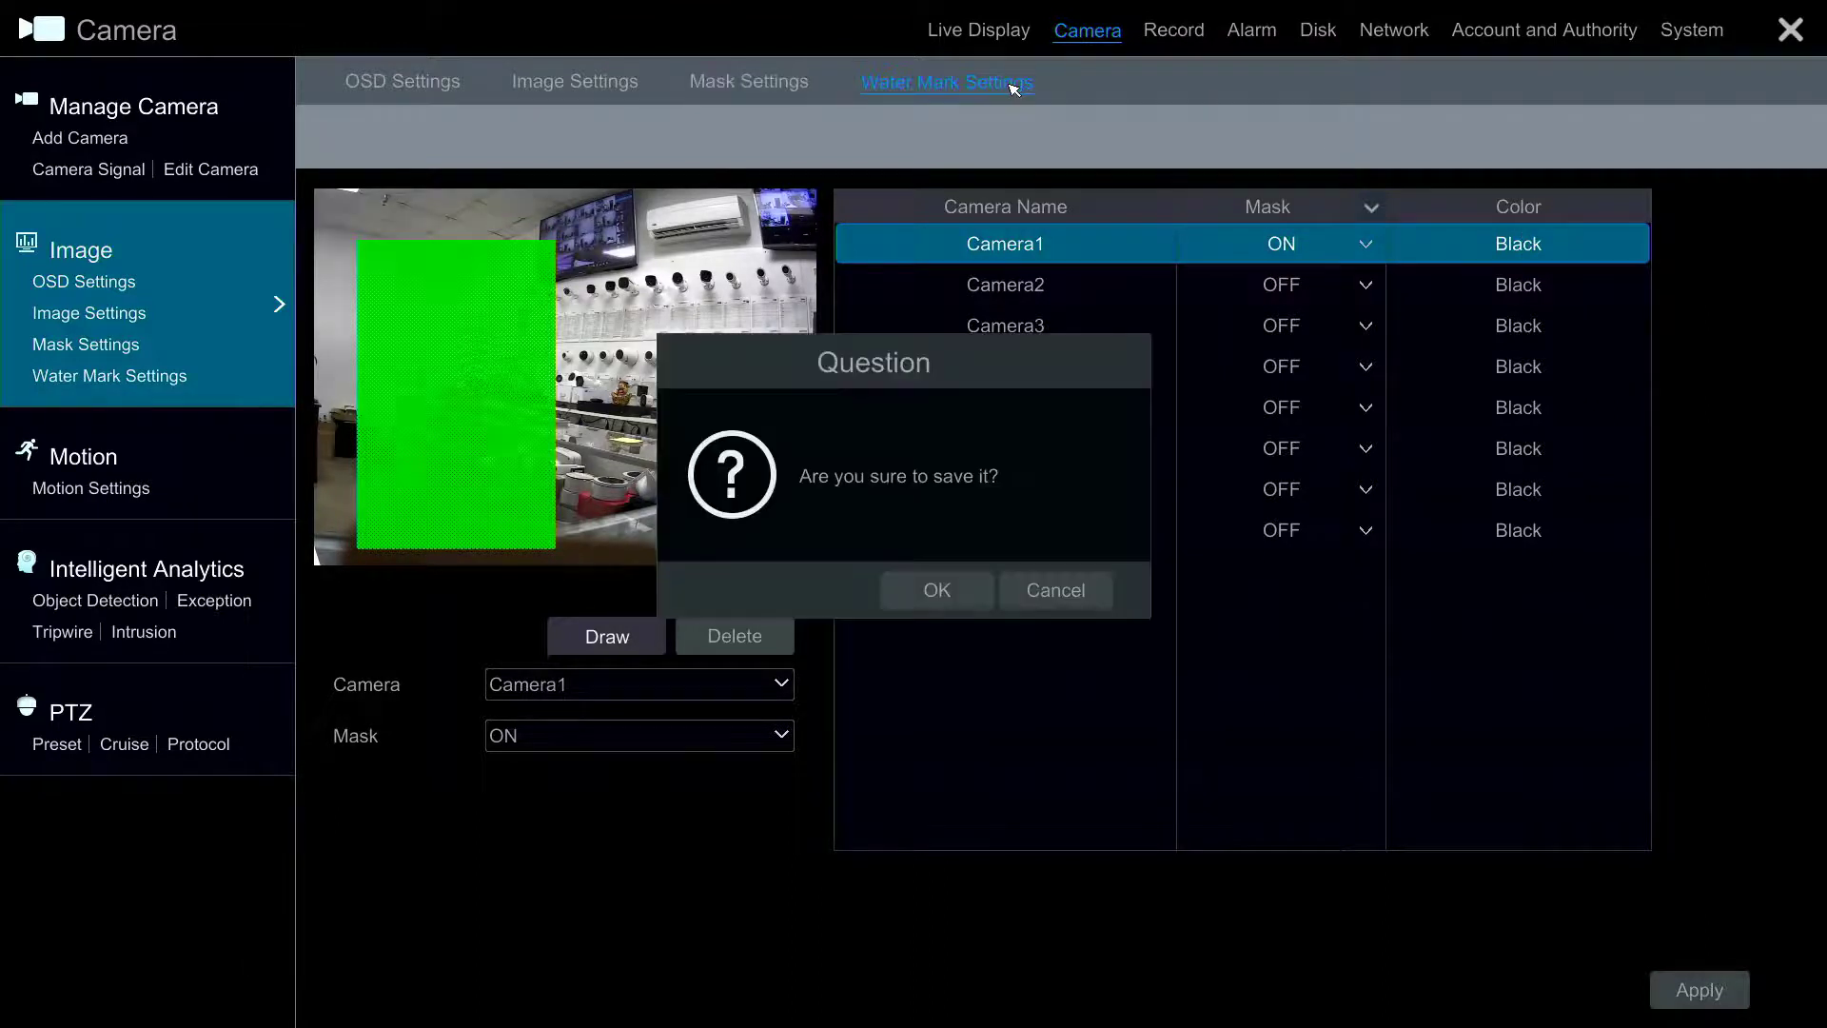
left_click(1064, 583)
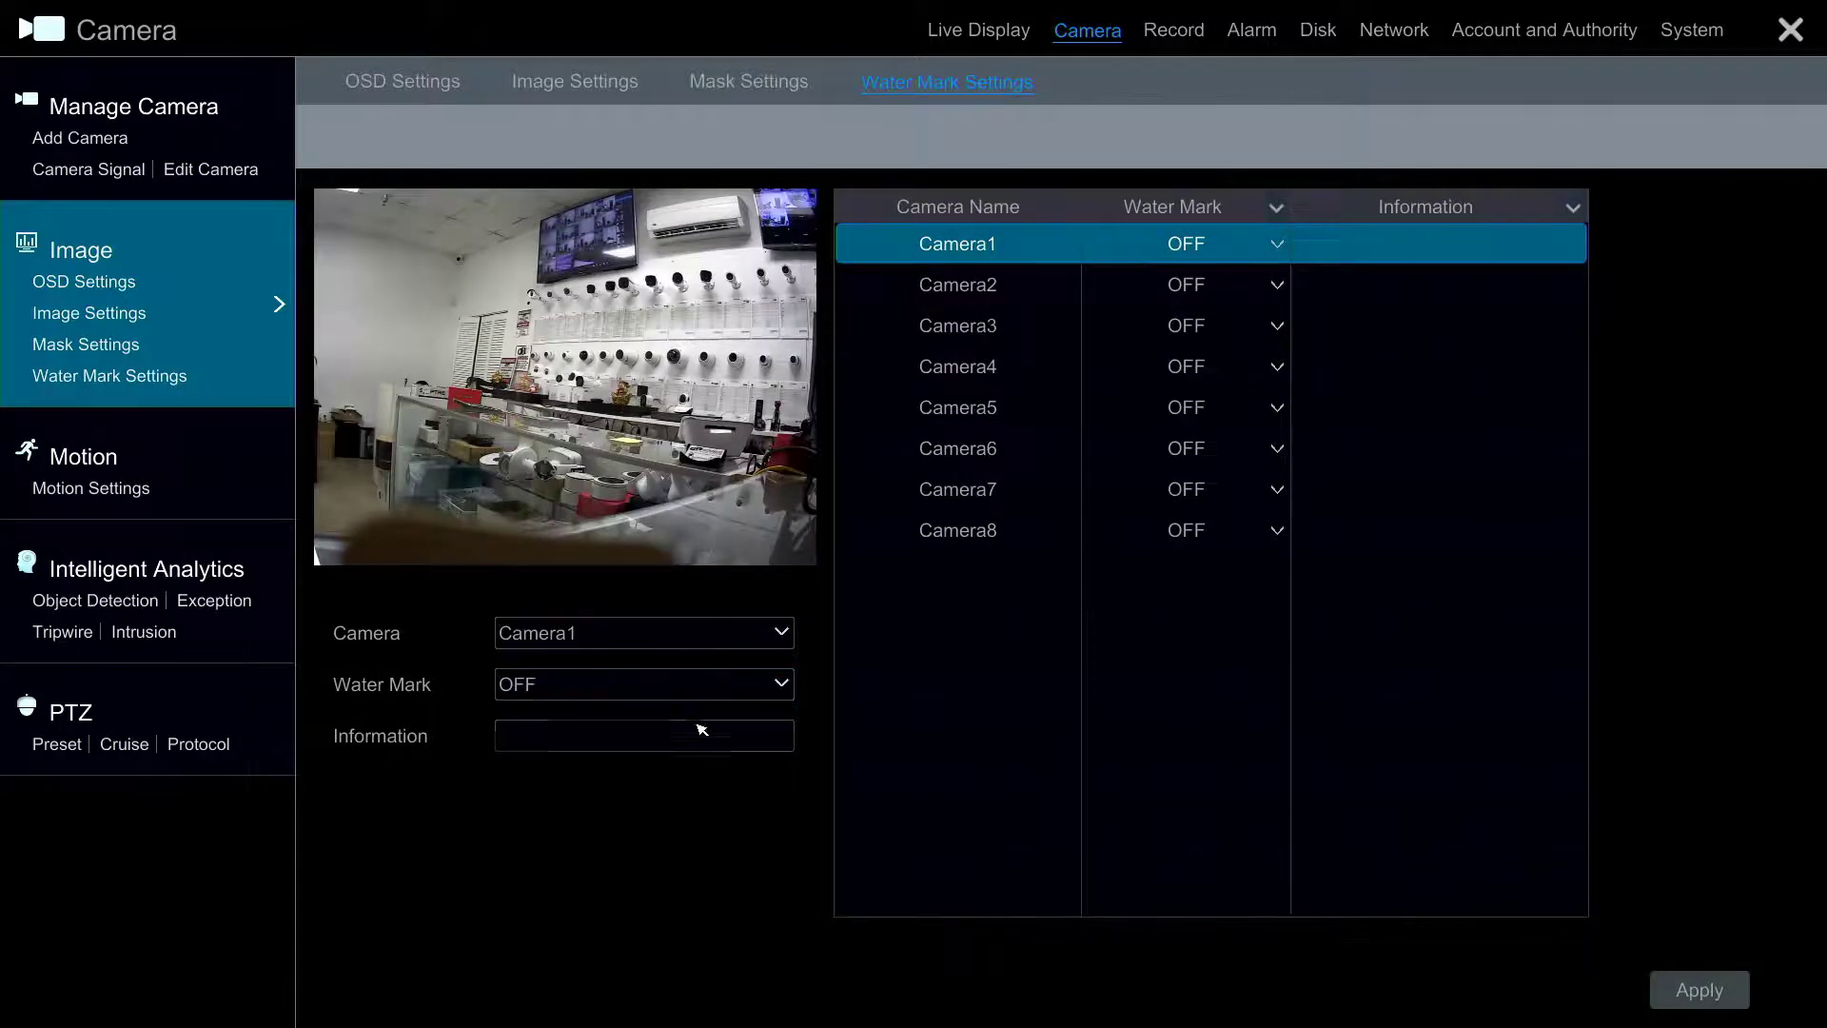
Switch Camera1's watermark to ON with information text 'abc' from the on-screen keyboard.
left_click(699, 686)
left_click(704, 716)
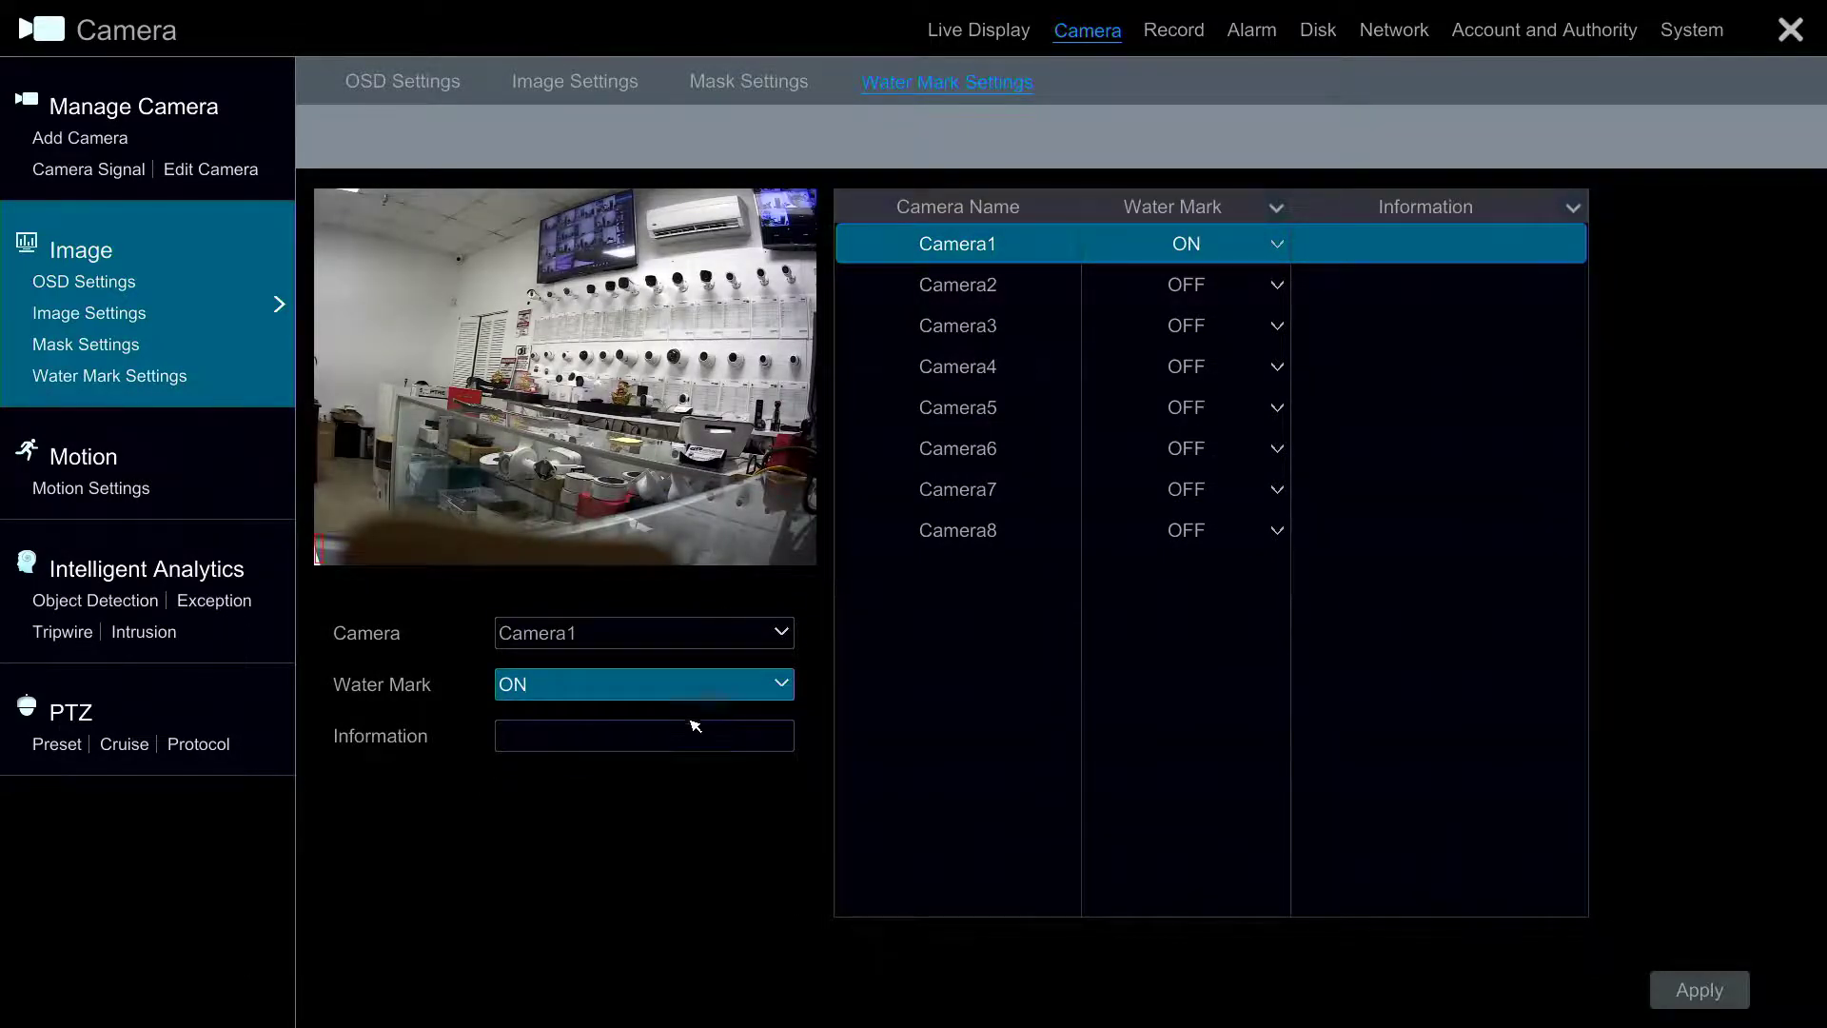
left_click(688, 731)
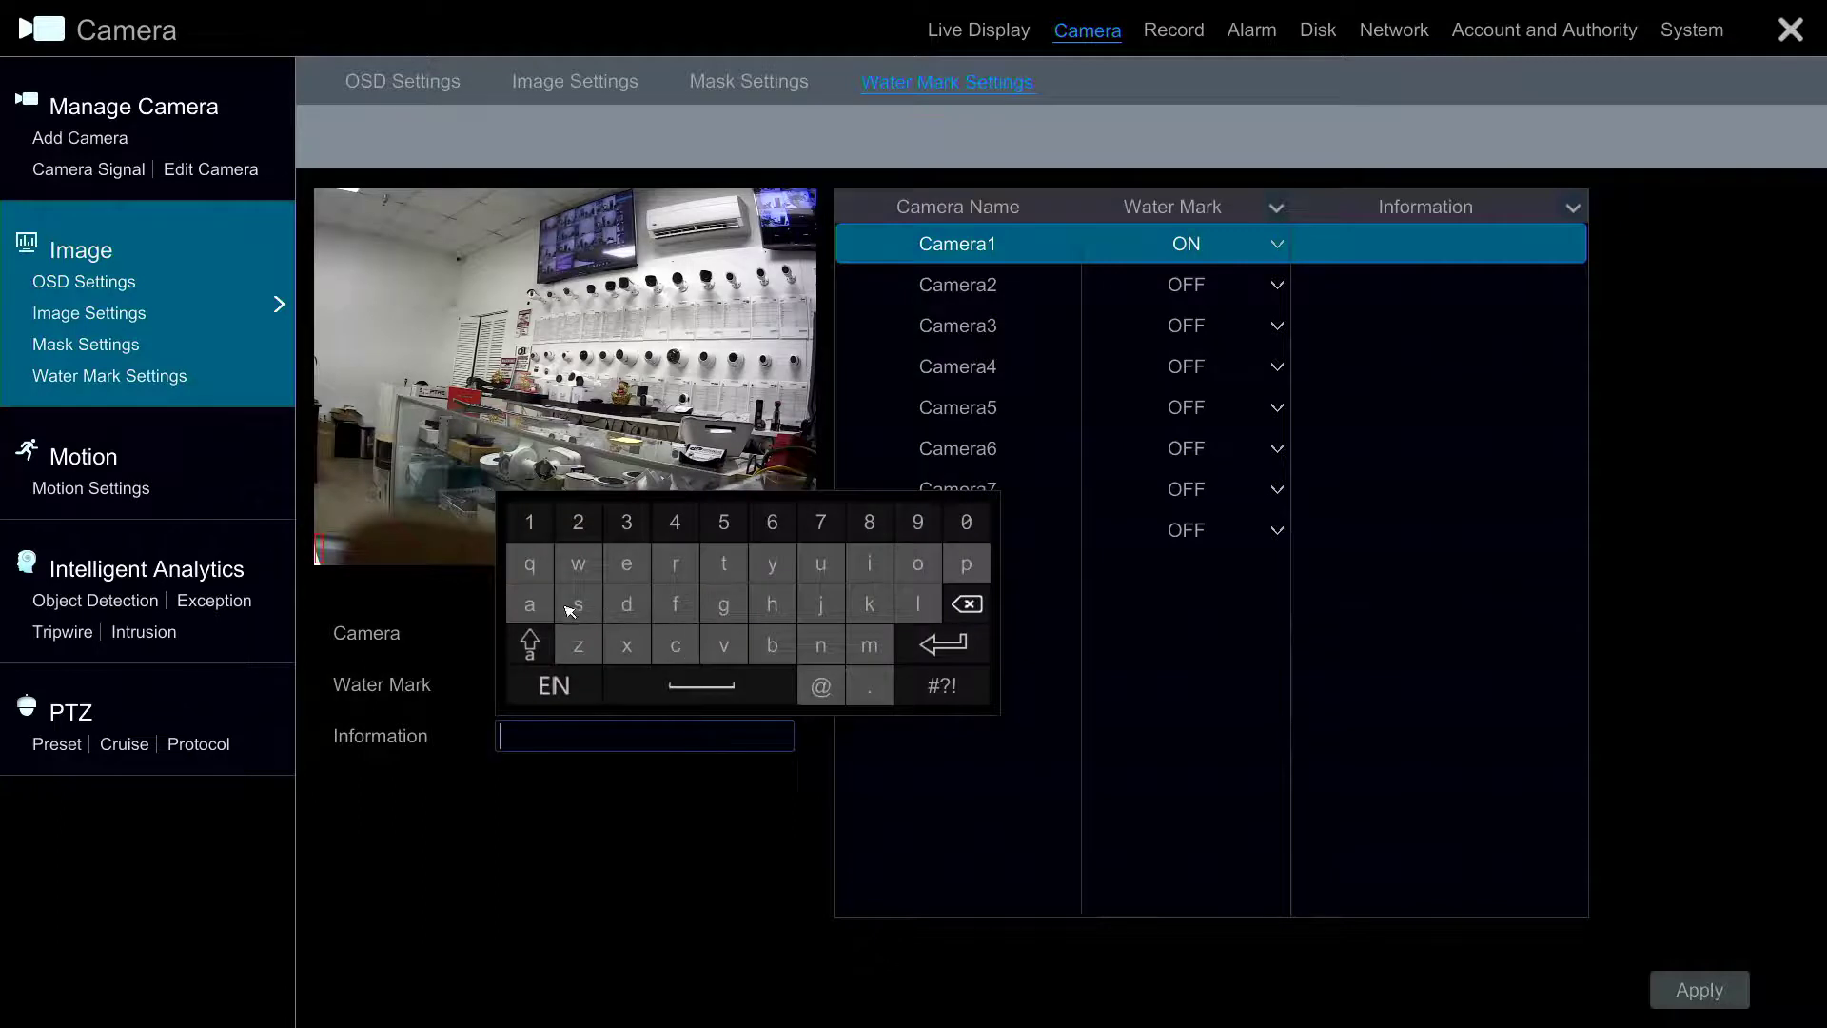
left_click(529, 603)
left_click(773, 644)
left_click(676, 643)
left_click(942, 644)
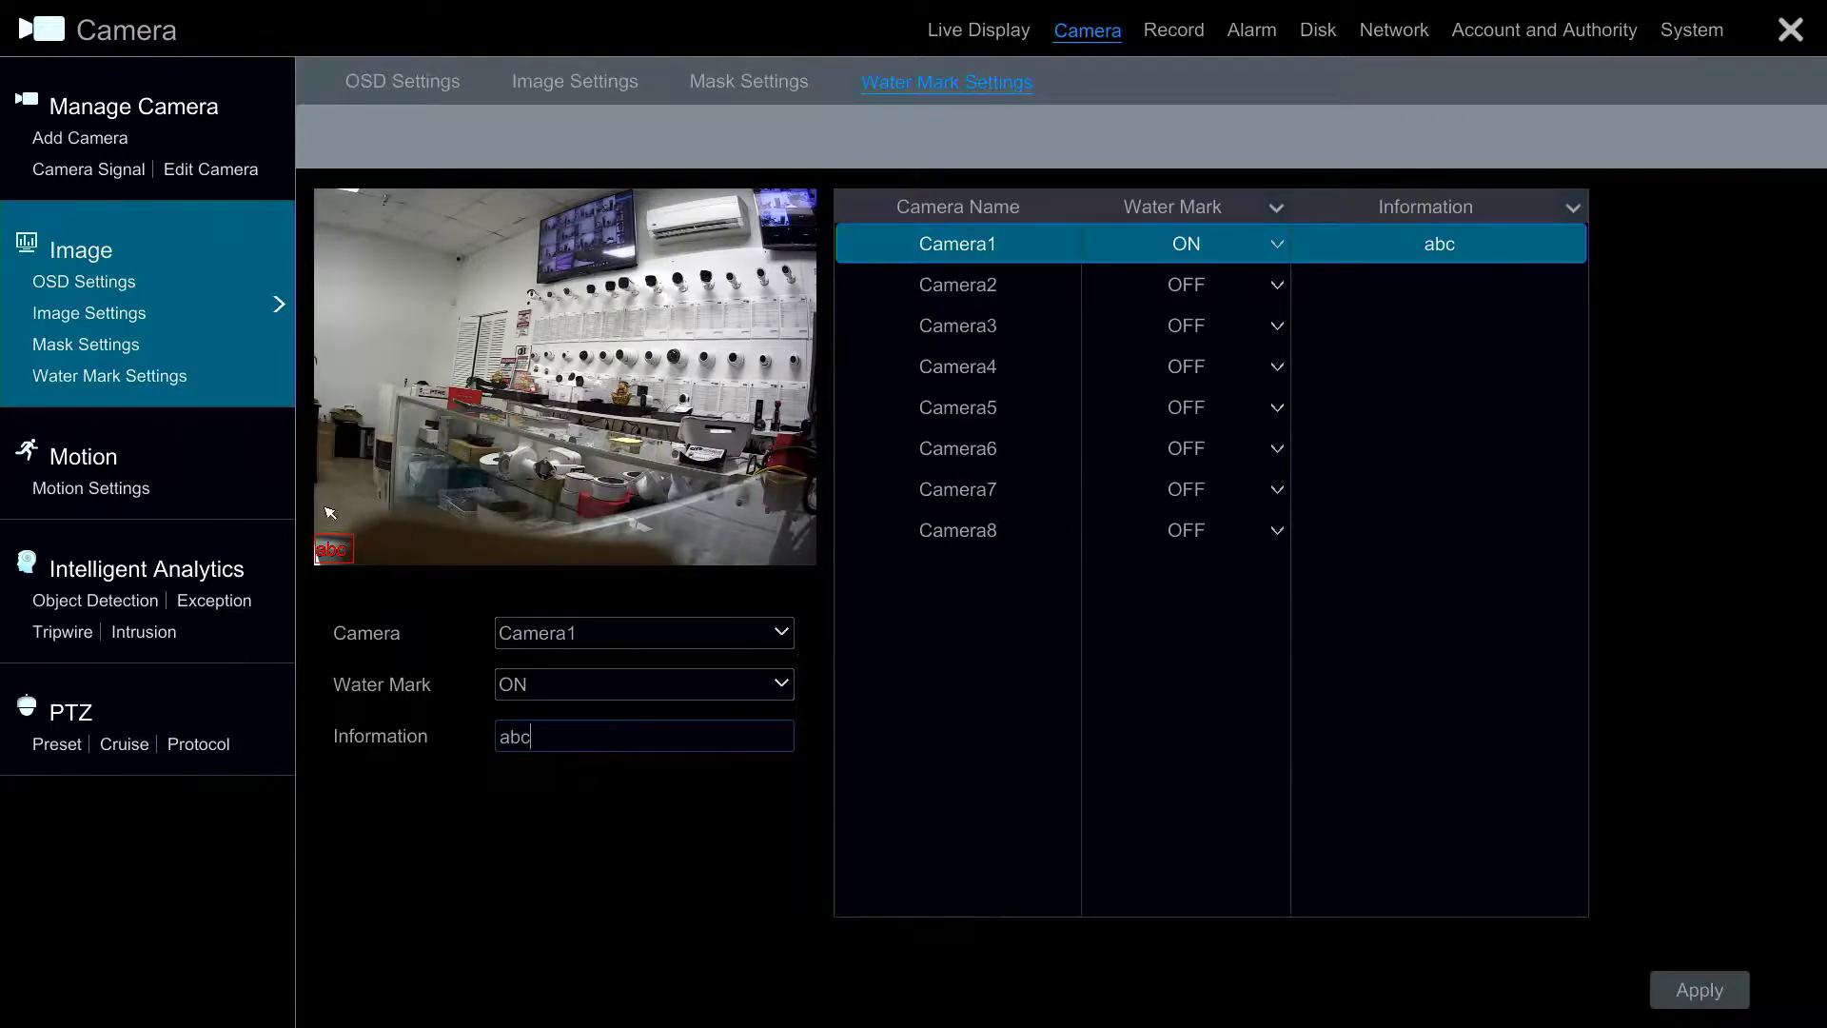
left_click(943, 488)
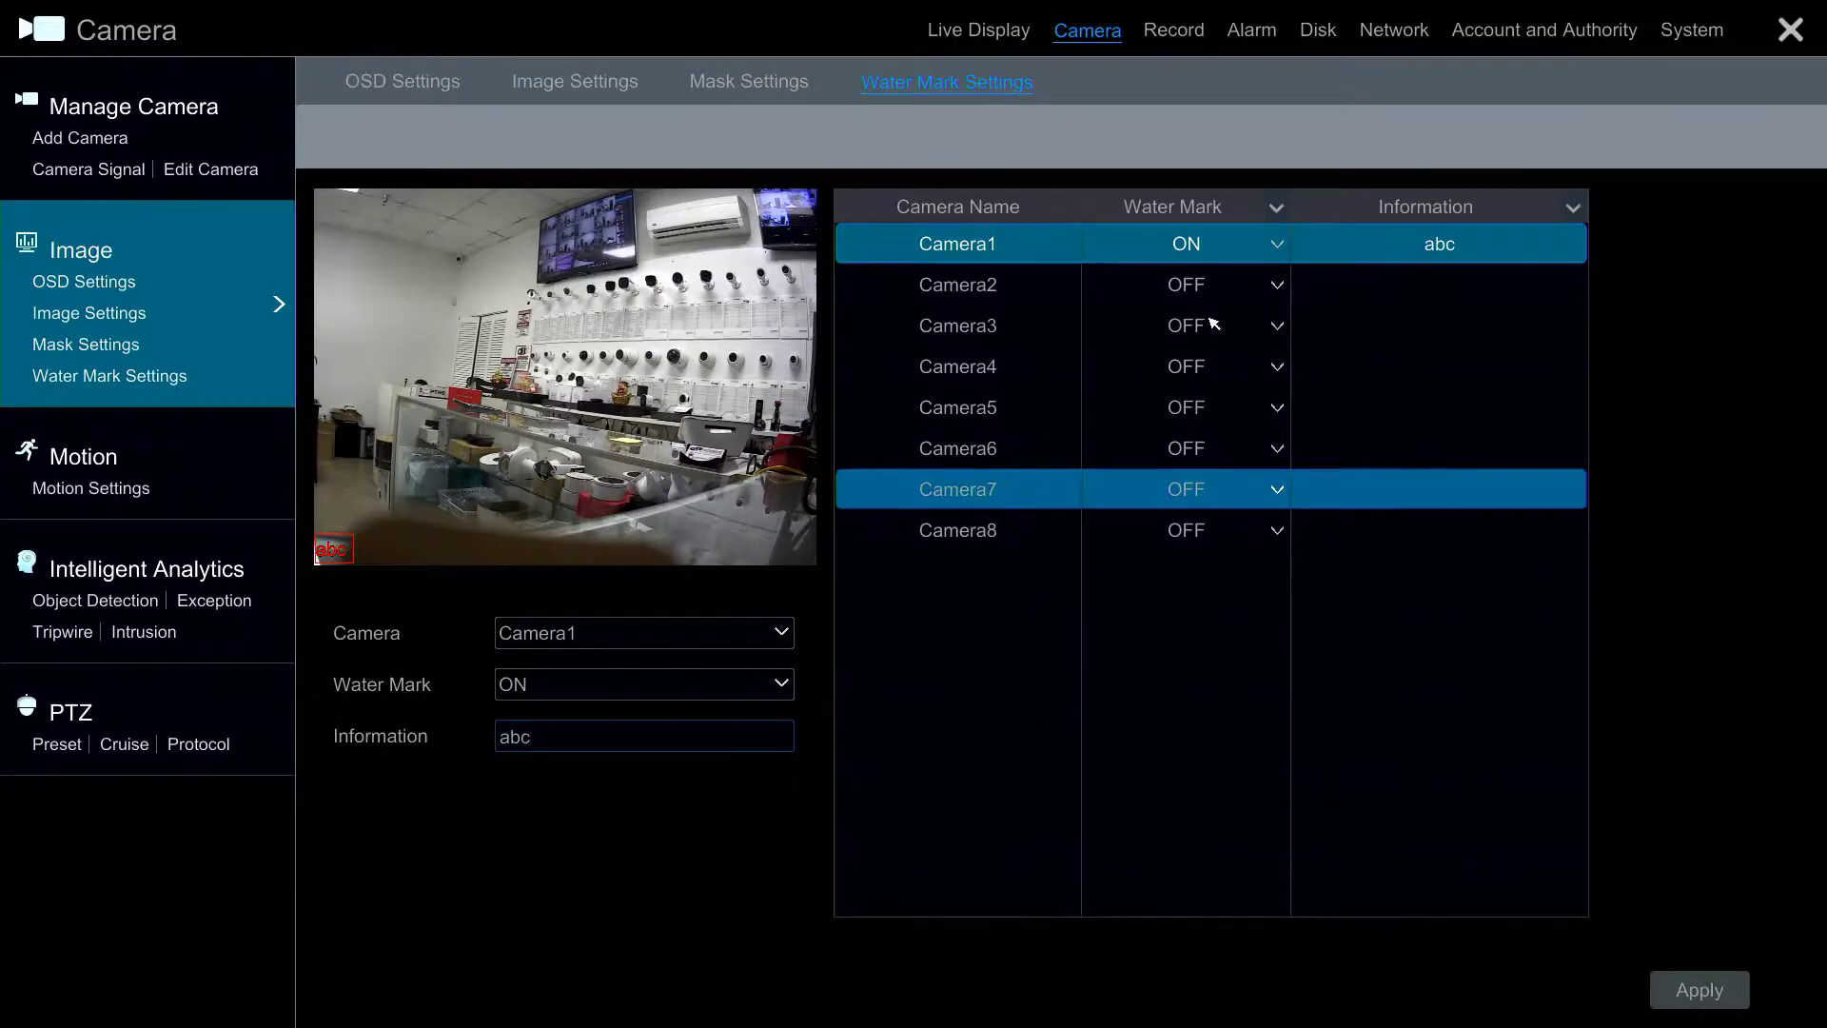
left_click(1274, 289)
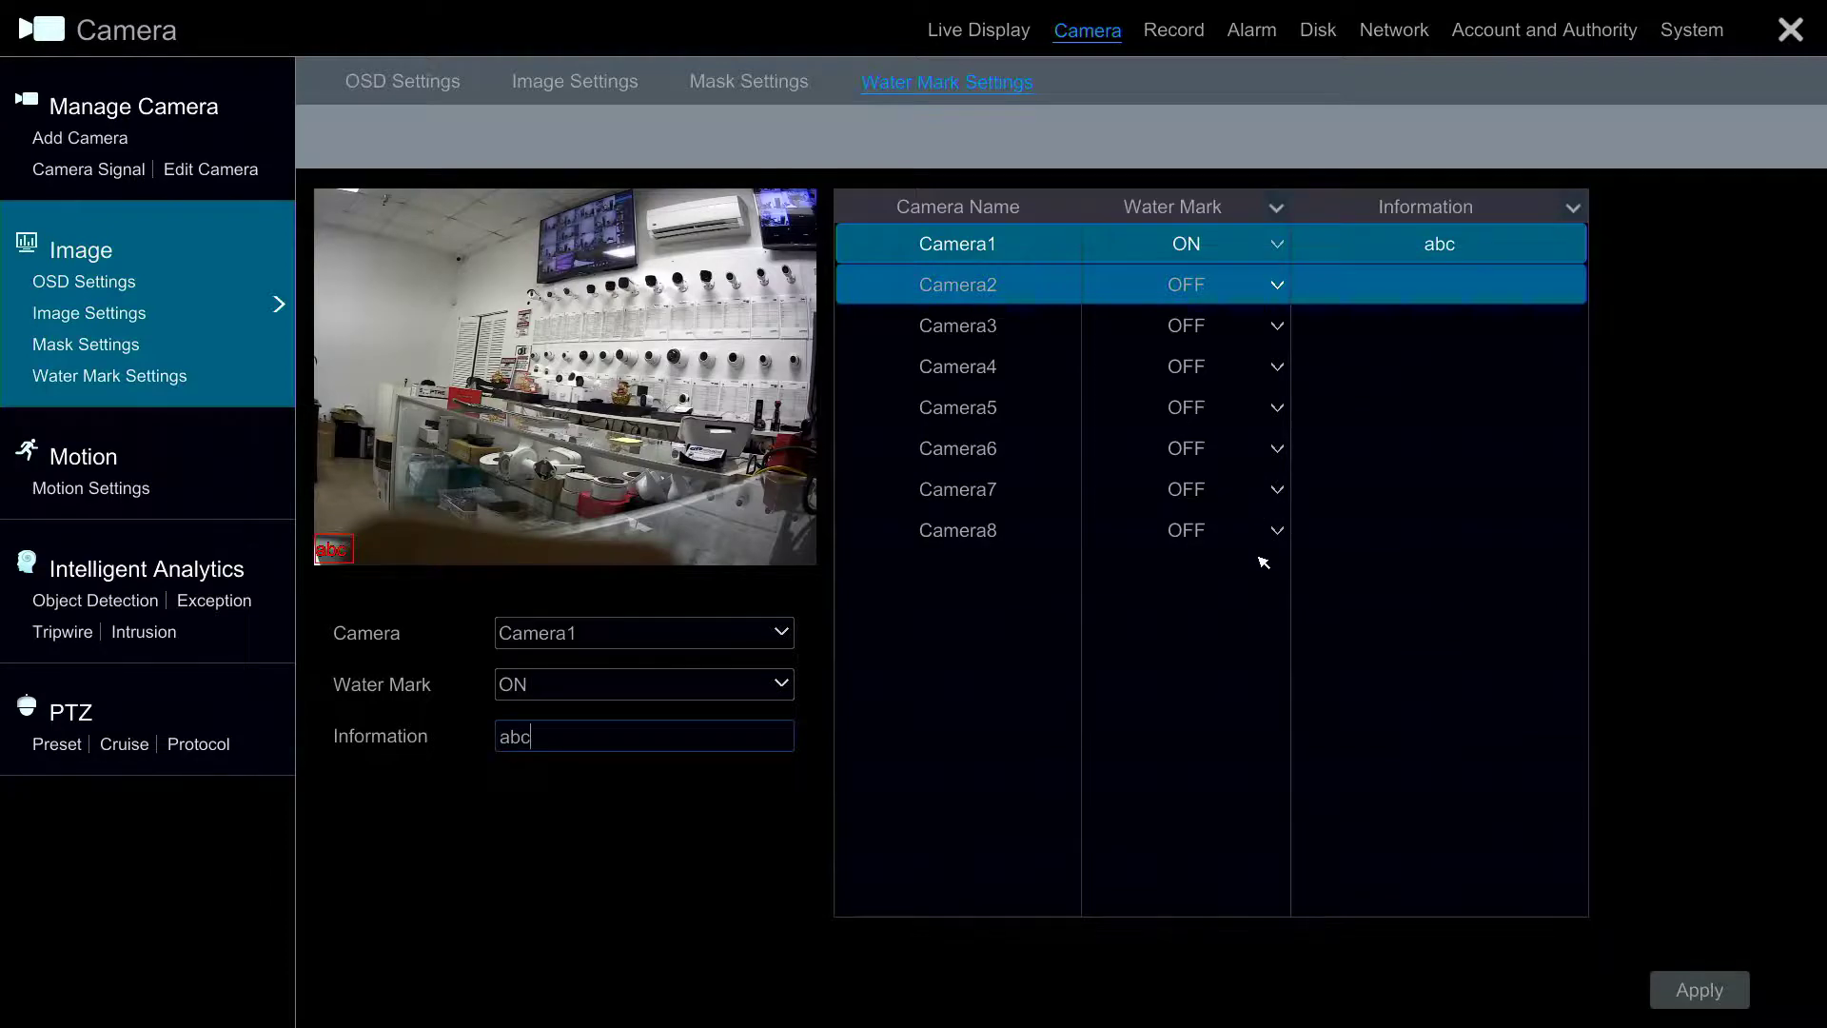